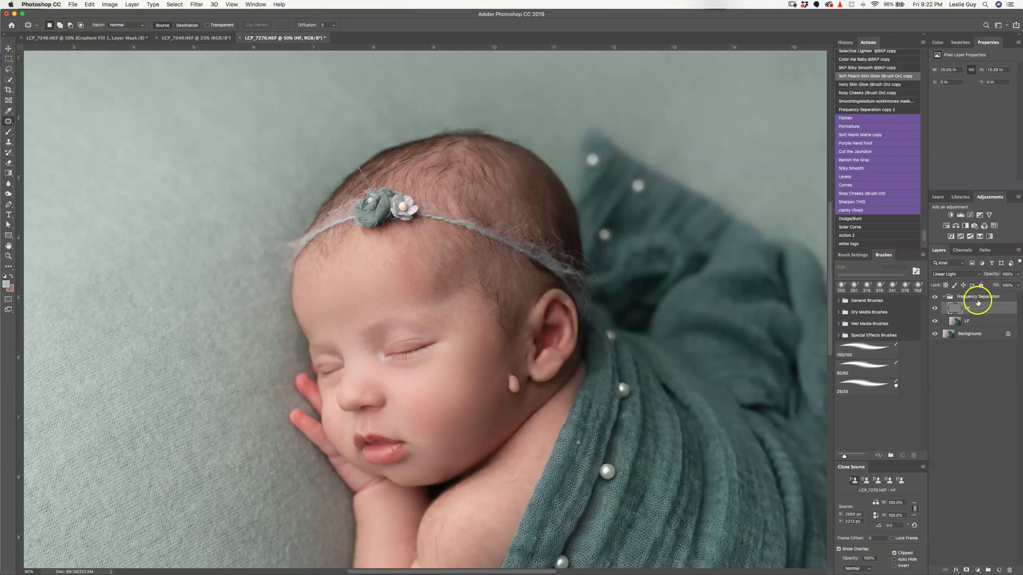
Patch the uneven skin and creases on the baby's neck and shoulder on the HF layer and clear the selection.
drag(472, 450, 497, 304)
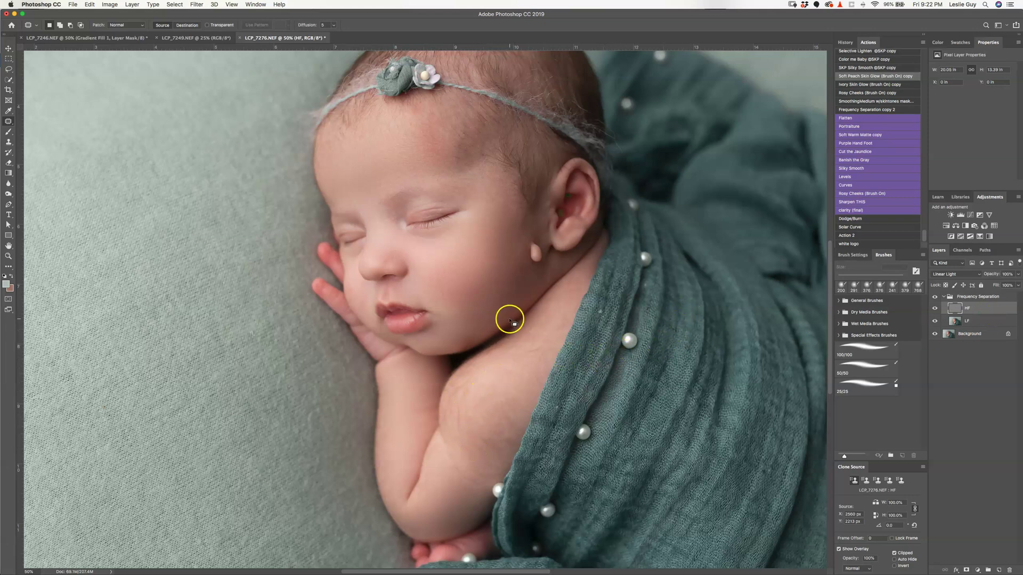
drag(513, 315, 502, 317)
drag(501, 308, 462, 321)
mouse_move(522, 284)
mouse_down()
mouse_move(514, 267)
mouse_move(481, 324)
mouse_up()
key(super+d)
drag(519, 255, 518, 257)
click(518, 268)
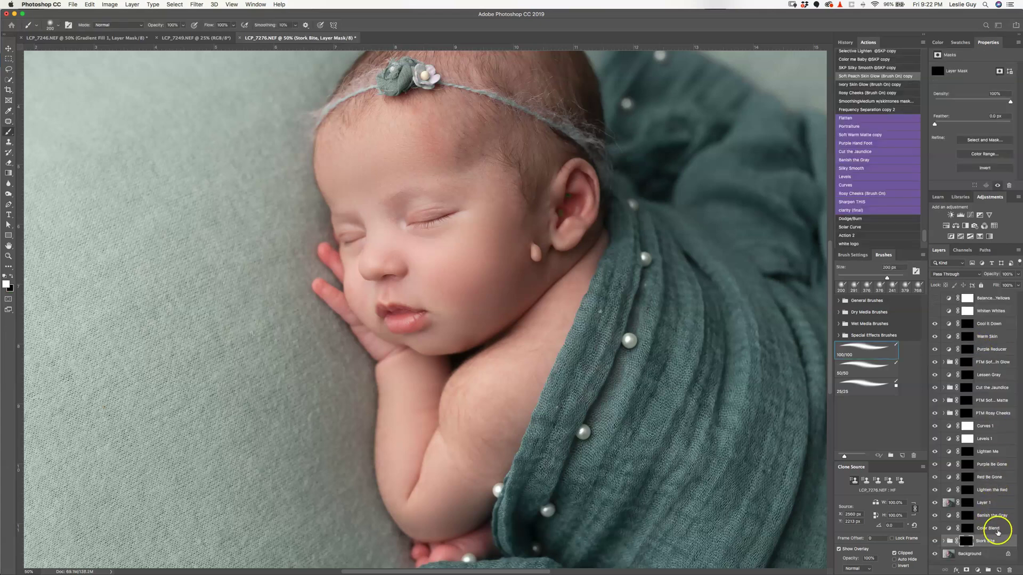
Delete the Stork Bite group and move Layer 1 directly above the Background.
key(Delete)
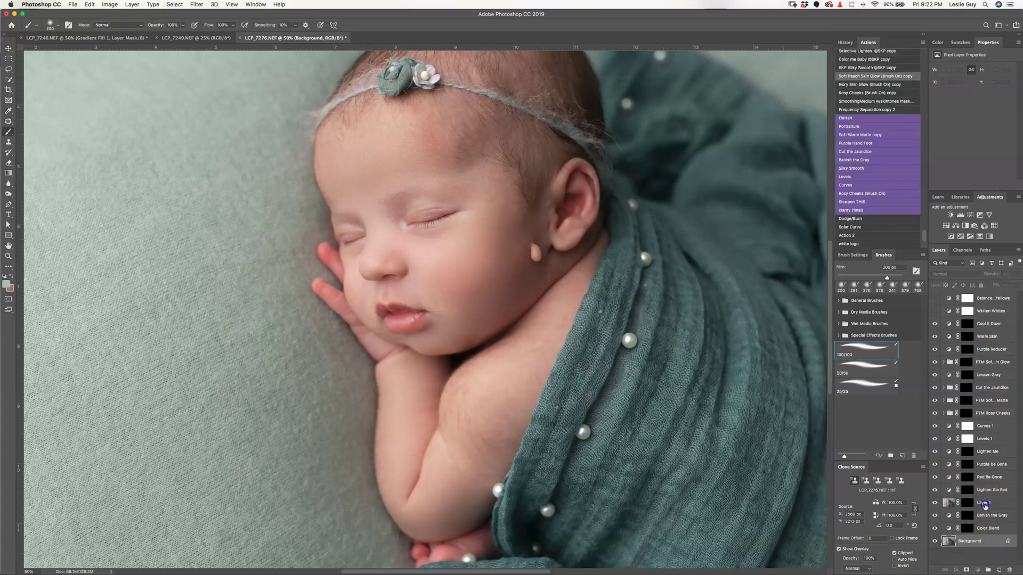
double_click(985, 504)
drag(1001, 502, 991, 529)
Paint white on Layer 1's mask over the baby's cheek, shoulder and arm to reveal the smoothed skin.
click(967, 529)
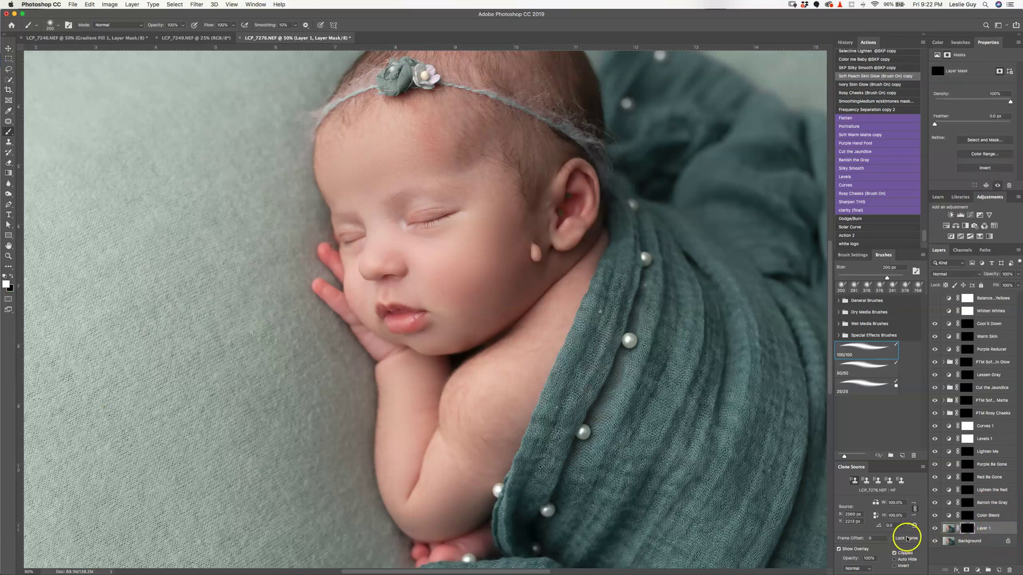
mouse_move(470, 249)
mouse_down()
mouse_move(509, 270)
mouse_move(410, 254)
mouse_move(392, 236)
mouse_move(374, 259)
mouse_move(360, 211)
mouse_move(338, 190)
mouse_move(437, 155)
mouse_move(463, 169)
mouse_move(428, 172)
mouse_move(368, 206)
mouse_move(395, 216)
mouse_move(356, 269)
mouse_move(368, 297)
mouse_move(466, 310)
mouse_move(423, 418)
mouse_move(404, 402)
mouse_move(427, 481)
mouse_move(456, 497)
mouse_move(431, 520)
mouse_move(482, 461)
mouse_move(482, 423)
mouse_move(458, 381)
mouse_move(495, 365)
mouse_move(511, 417)
mouse_move(493, 440)
mouse_up()
mouse_move(545, 325)
mouse_down()
mouse_move(537, 321)
mouse_move(551, 330)
mouse_up()
mouse_move(511, 397)
mouse_down()
mouse_move(533, 376)
mouse_move(459, 389)
mouse_up()
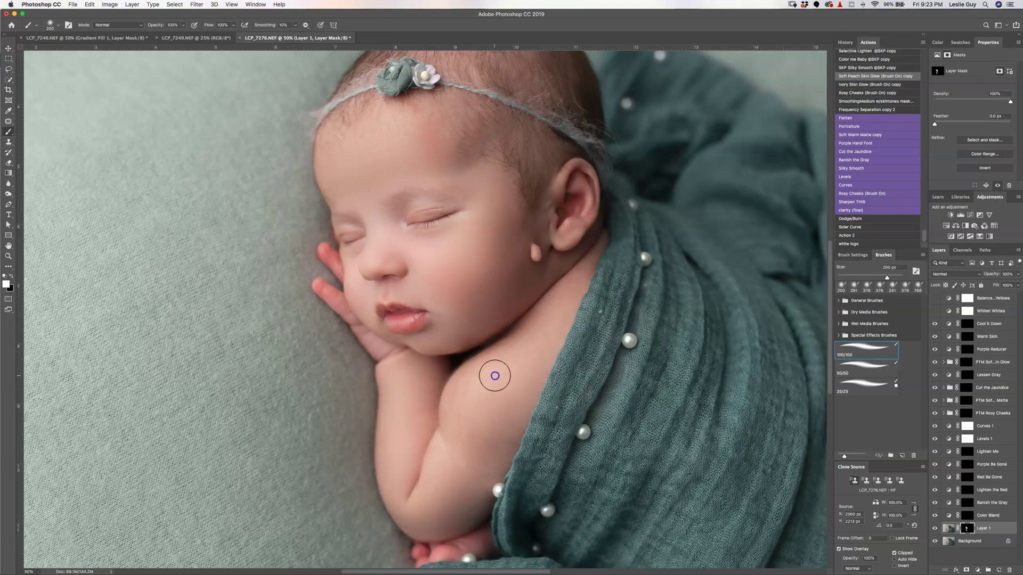
mouse_move(524, 326)
mouse_down()
mouse_move(435, 391)
mouse_move(431, 433)
mouse_move(464, 502)
mouse_move(451, 513)
mouse_move(430, 518)
mouse_move(409, 497)
mouse_move(419, 460)
mouse_up()
Set Layer 1's opacity to 52% and merge it into the Background.
click(1018, 275)
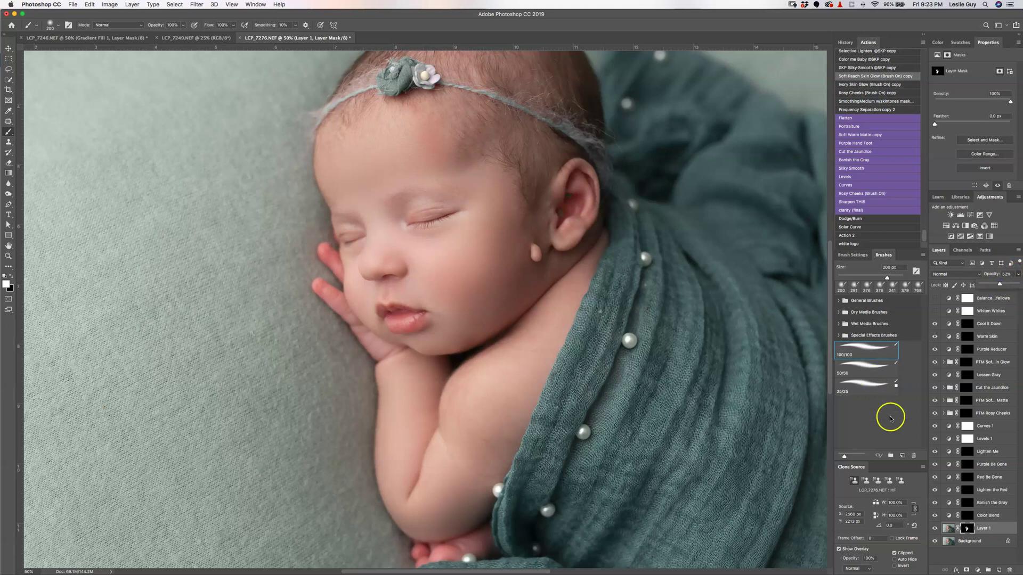
click(985, 528)
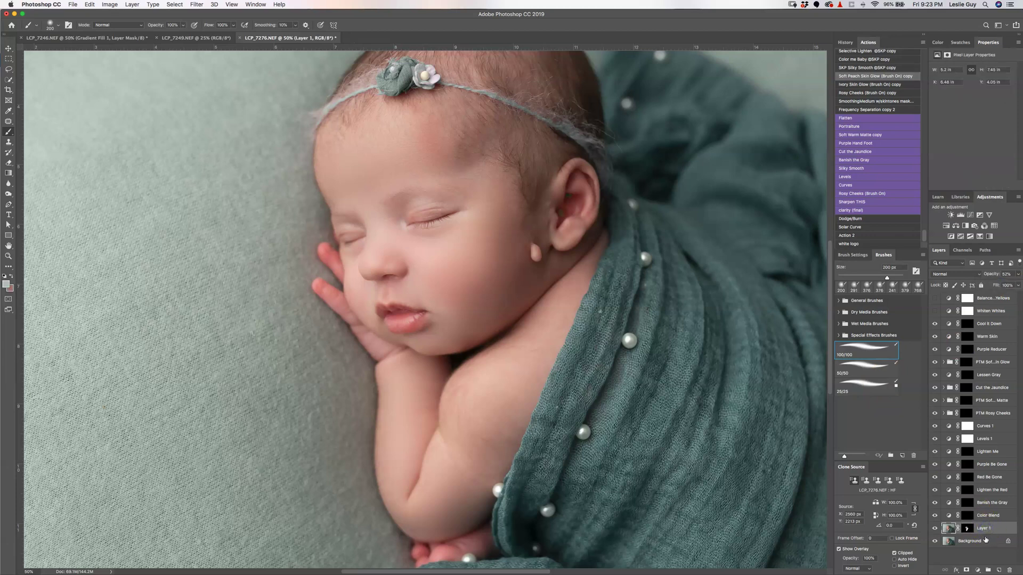
key(super+e)
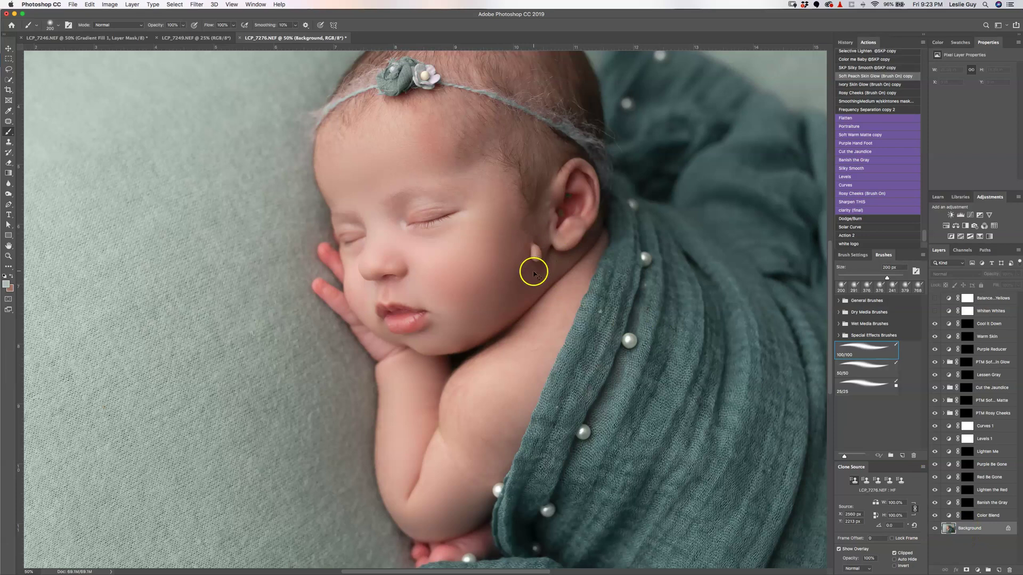
Remove the skin tag beside the earlobe with the Patch tool, using clean cheek skin just below it as the source.
key(super+equal)
key(super+equal)
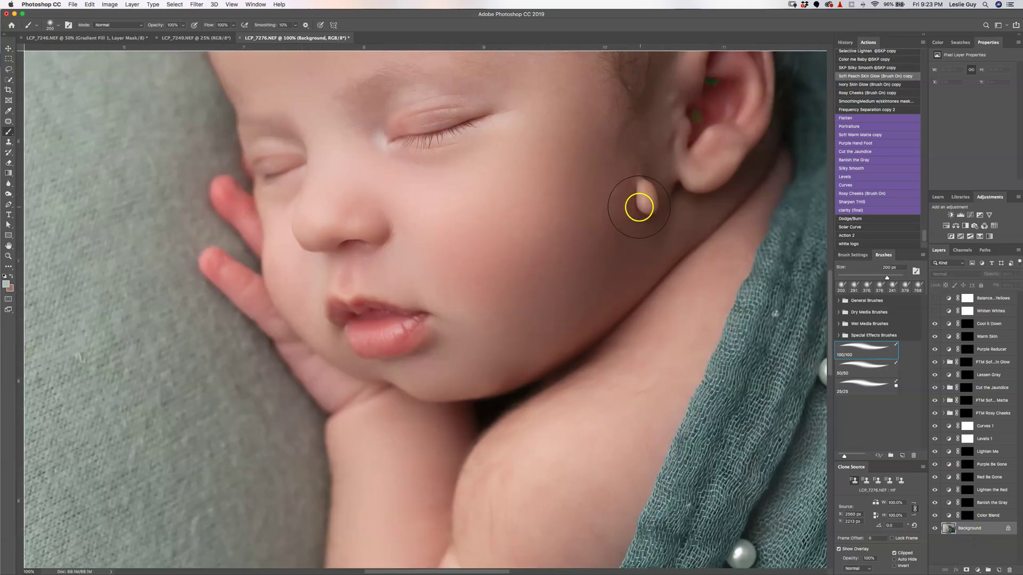
key(j)
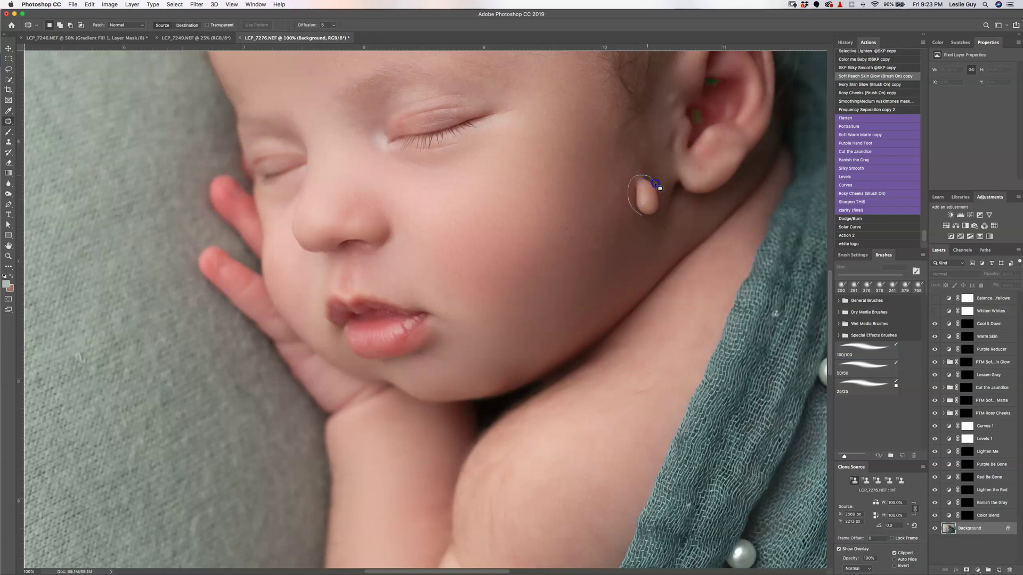
drag(641, 206, 641, 238)
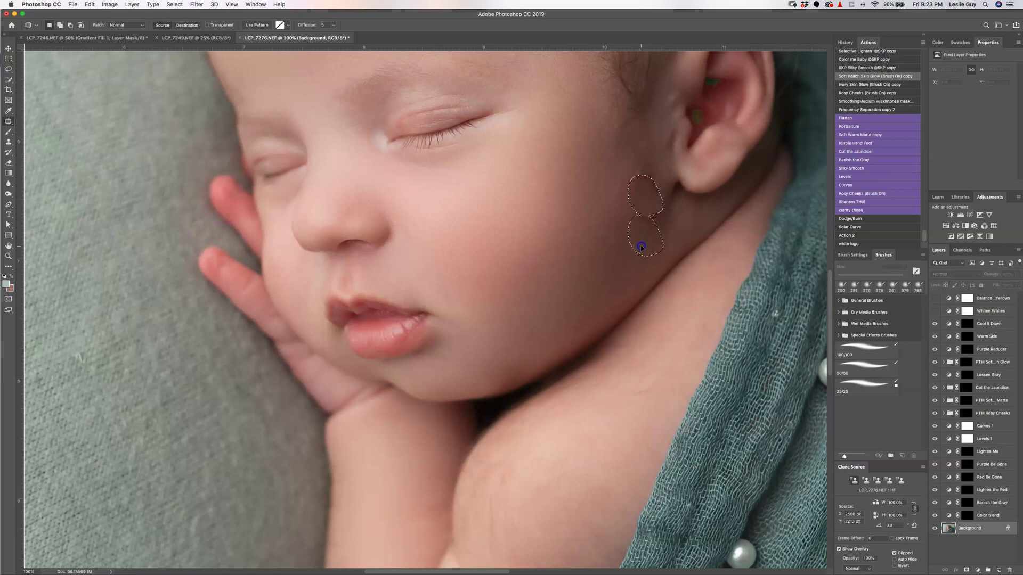
drag(633, 220, 641, 231)
drag(639, 185, 641, 183)
drag(640, 179, 639, 221)
click(642, 246)
drag(631, 217, 630, 237)
click(649, 227)
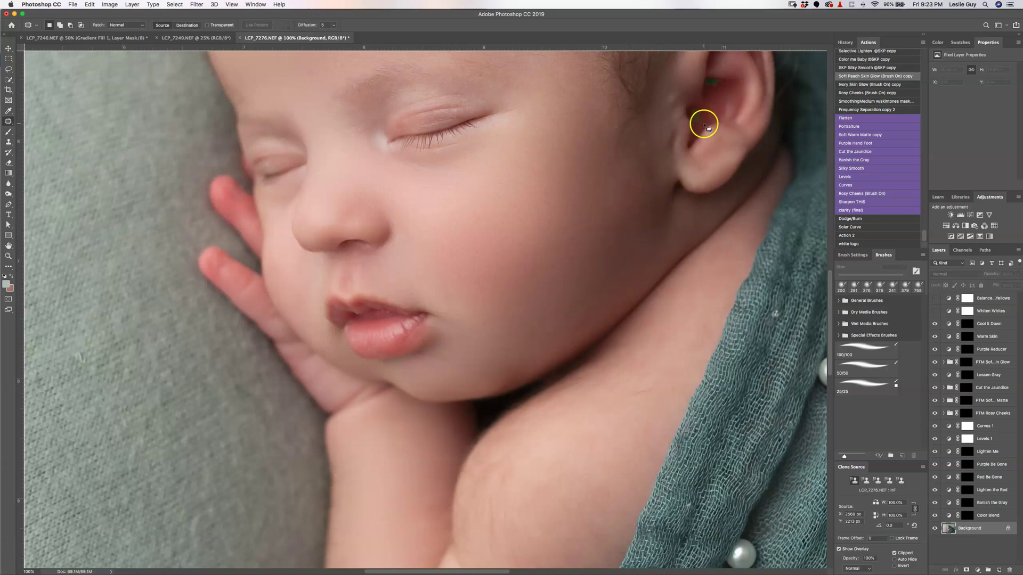
Add a new layer above the Background in Color blend mode and ready a small brush with the ear's dark red.
drag(715, 121, 616, 209)
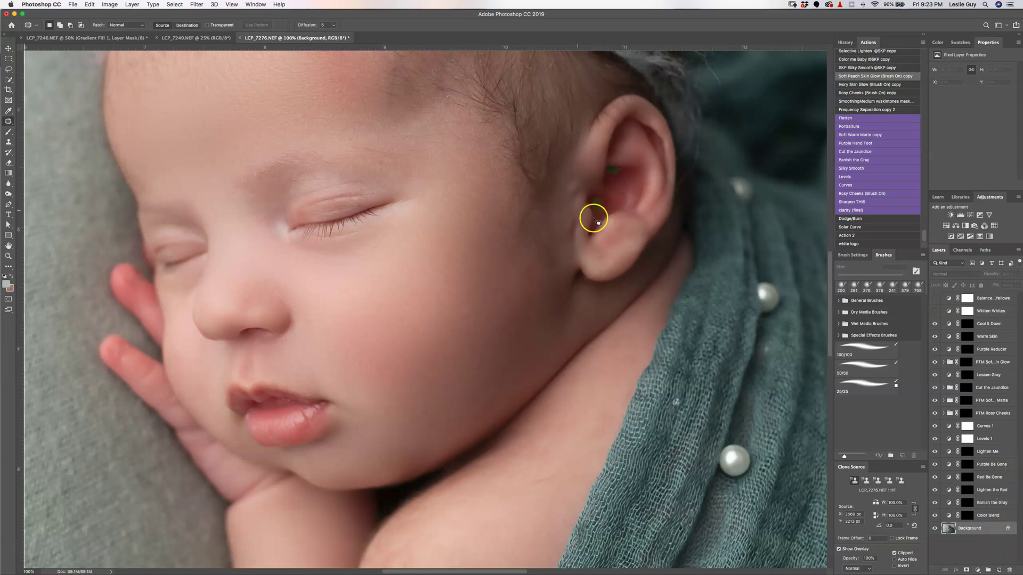
click(998, 570)
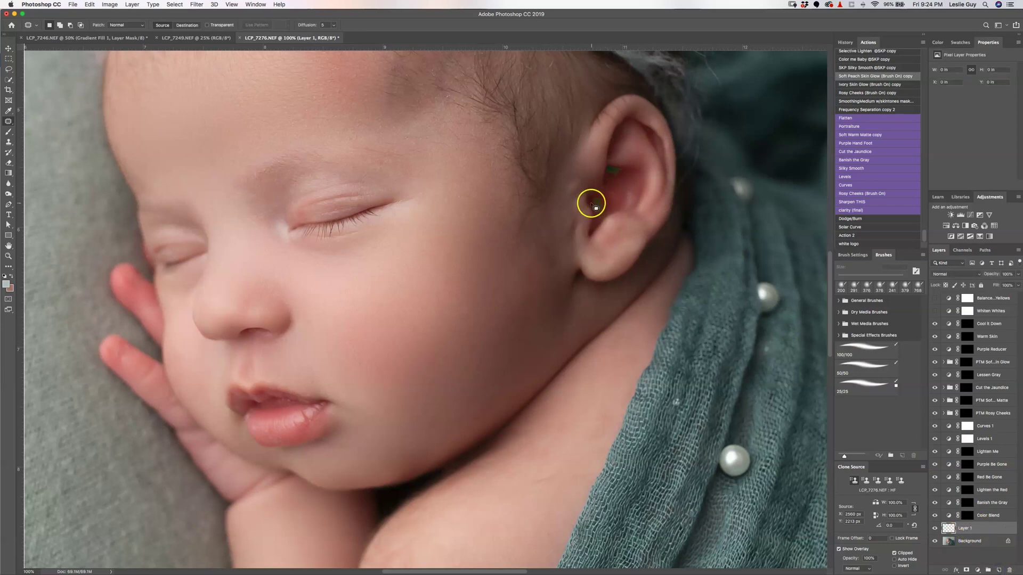
key(b)
drag(609, 210, 579, 210)
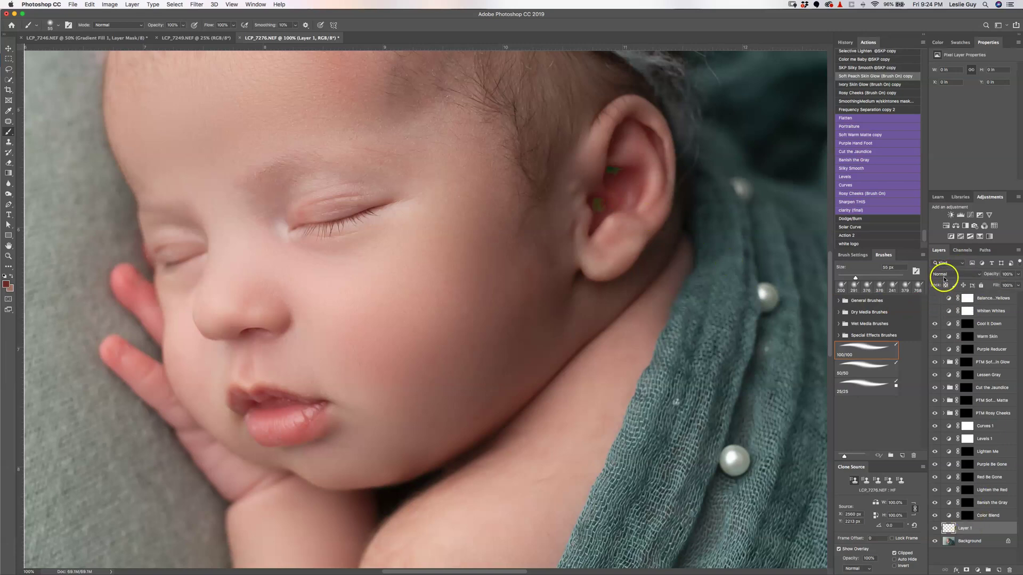
click(944, 274)
click(940, 447)
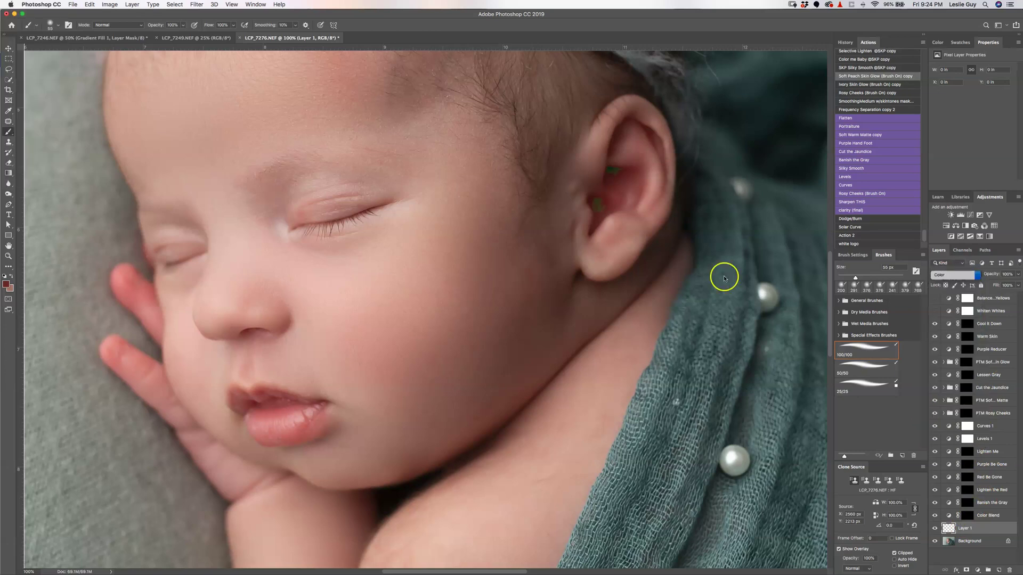
Paint dark red over the green spots inside the ear on the Color layer and merge it into the Background.
click(850, 365)
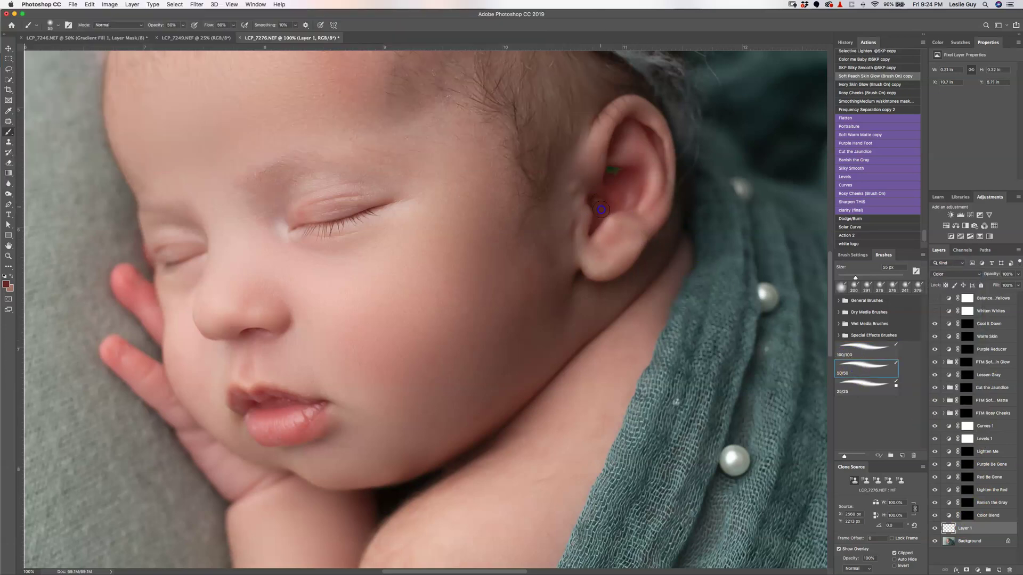
drag(604, 207, 617, 178)
click(852, 350)
drag(604, 203, 589, 208)
mouse_move(598, 205)
mouse_down()
mouse_move(662, 242)
mouse_move(604, 180)
mouse_up()
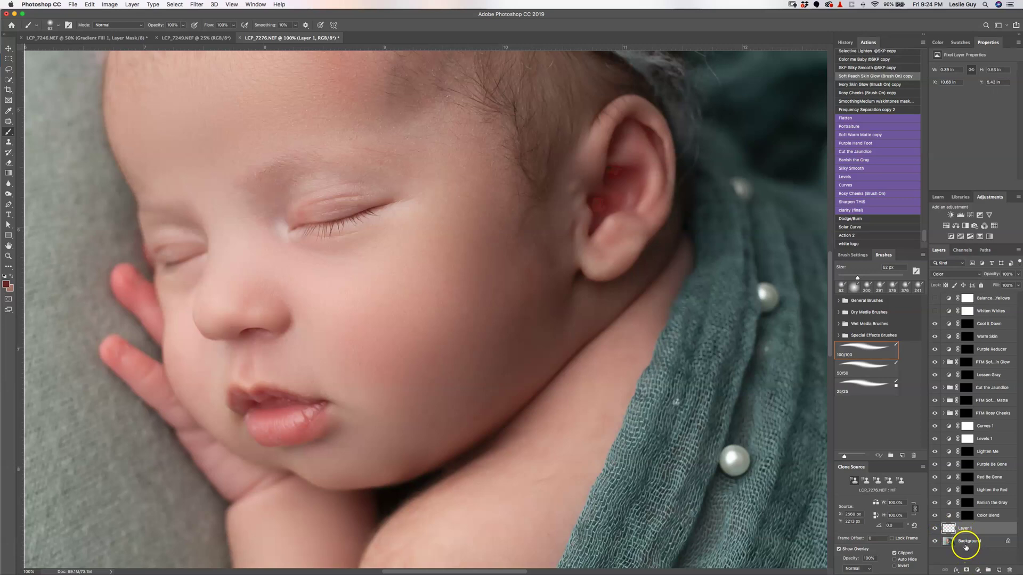
key(super+e)
Clean up the remaining blemishes inside the ear and on the earlobe with a small content-aware Spot Healing Brush.
key(j)
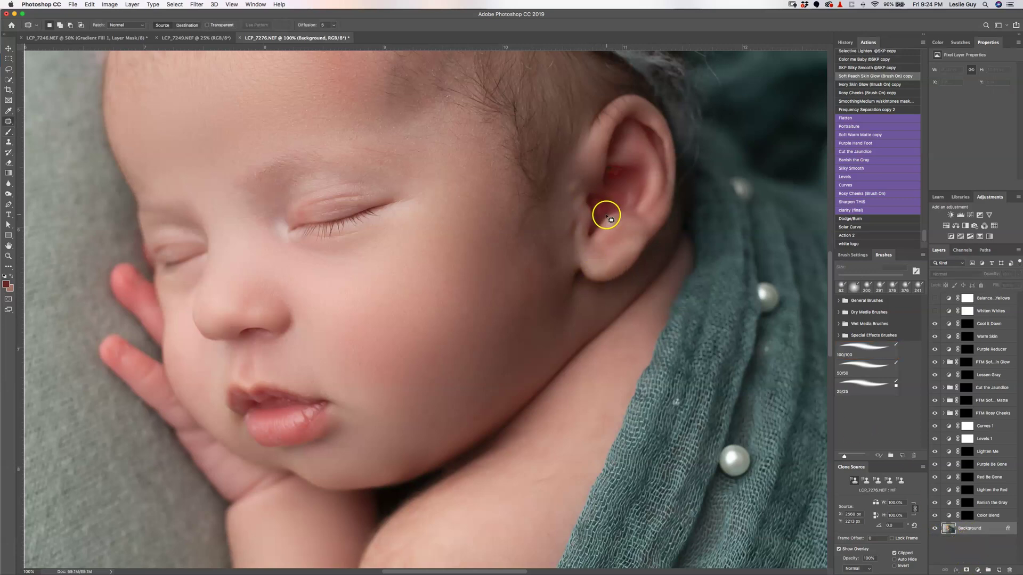
key(shift+j)
key(shift+j)
key(shift+j)
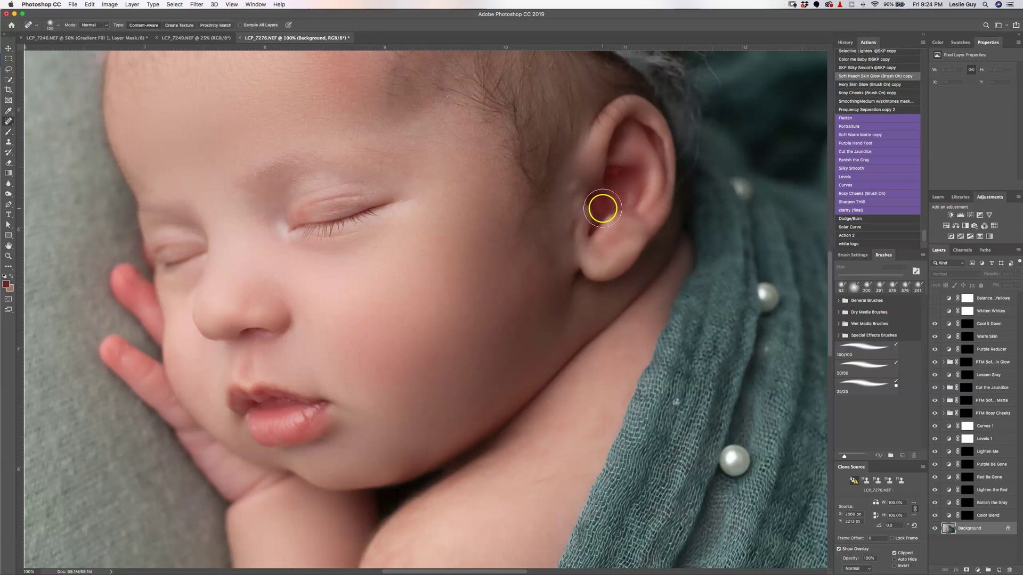
ctrl+alt+drag(606, 209, 586, 208)
drag(608, 174, 612, 176)
click(609, 170)
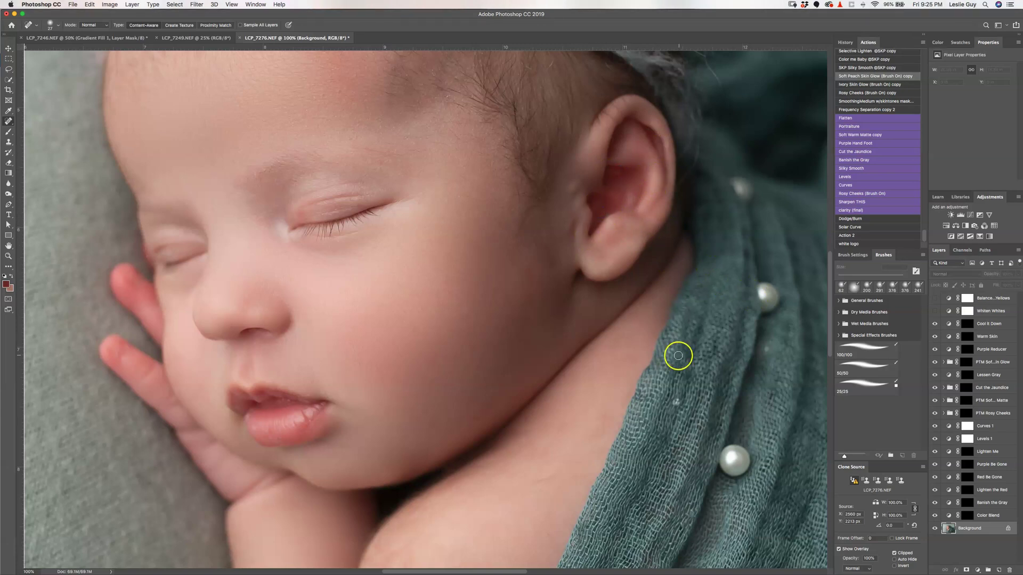
click(596, 255)
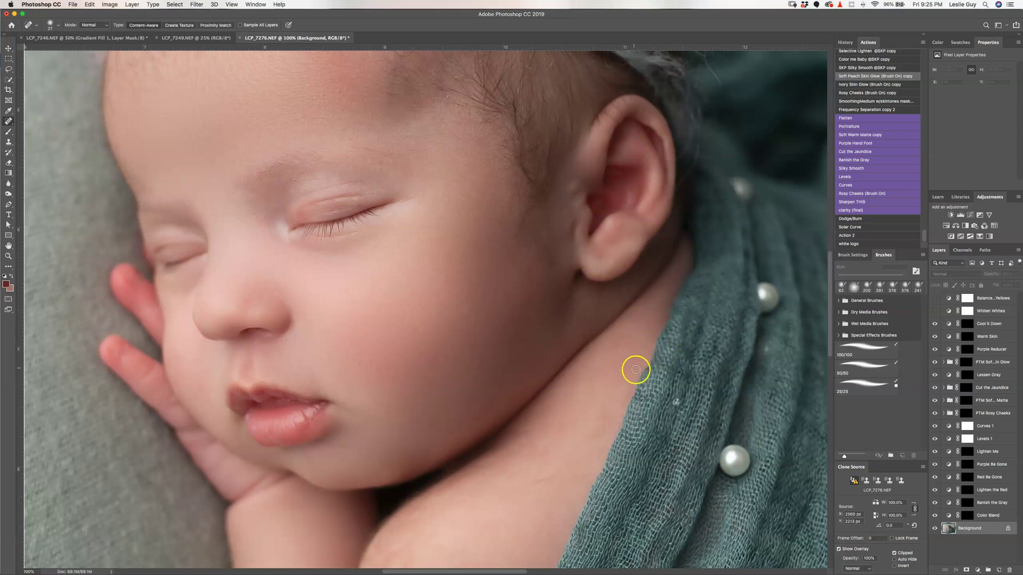
Paint on the Red Be Gone mask with the 25/25 brush over the baby's eyelid, nose and upper finger.
key(super+minus)
key(super+minus)
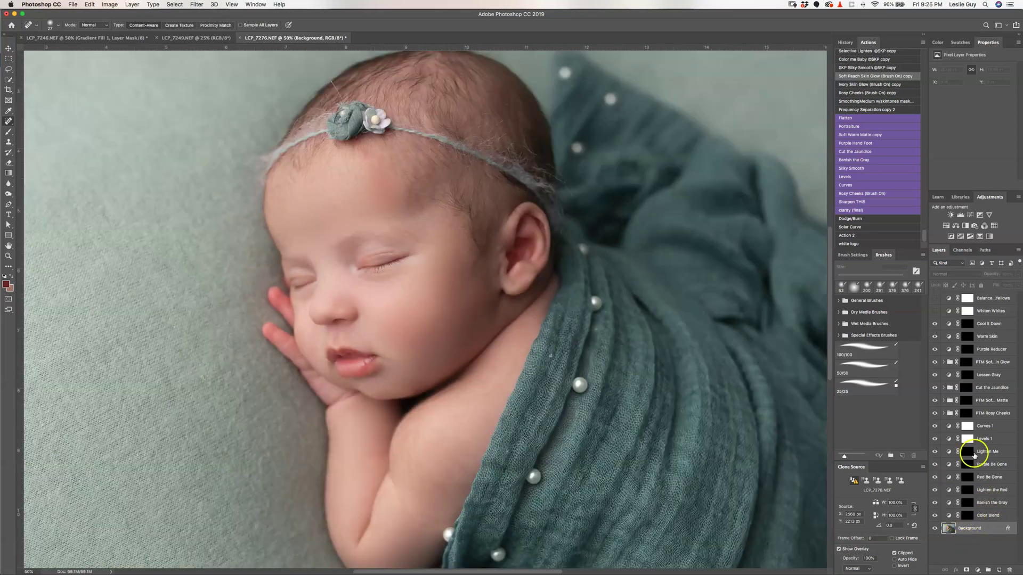
click(969, 479)
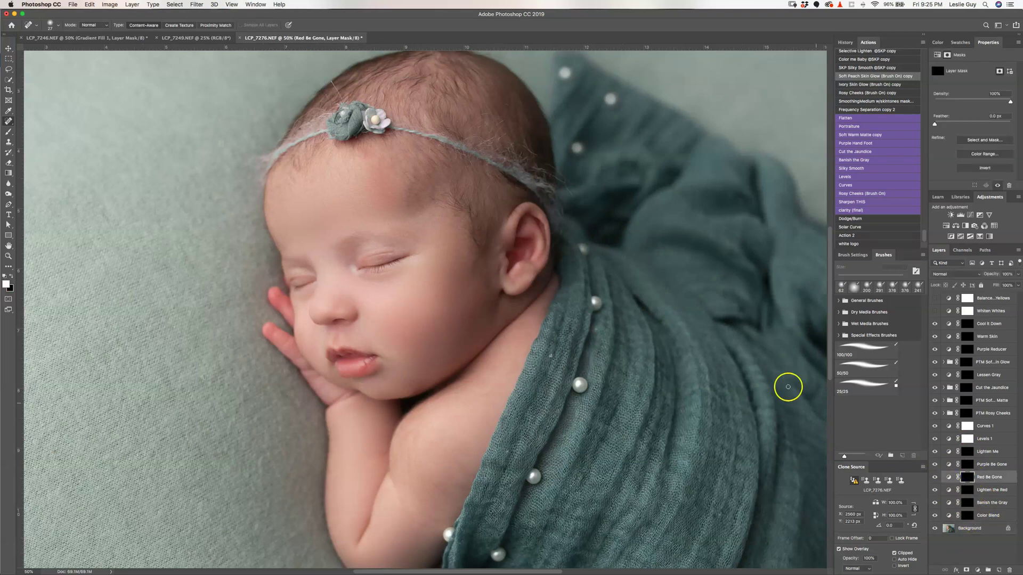
click(855, 389)
mouse_move(355, 265)
mouse_down()
mouse_move(406, 255)
mouse_move(369, 264)
mouse_up()
drag(347, 306, 354, 319)
mouse_move(306, 295)
mouse_down()
mouse_move(292, 276)
mouse_move(281, 307)
mouse_up()
Reduce the brush to about 140 px and paint the Red Be Gone mask over the hand and fingertips.
key([)
key([)
key([)
key([)
key([)
key([)
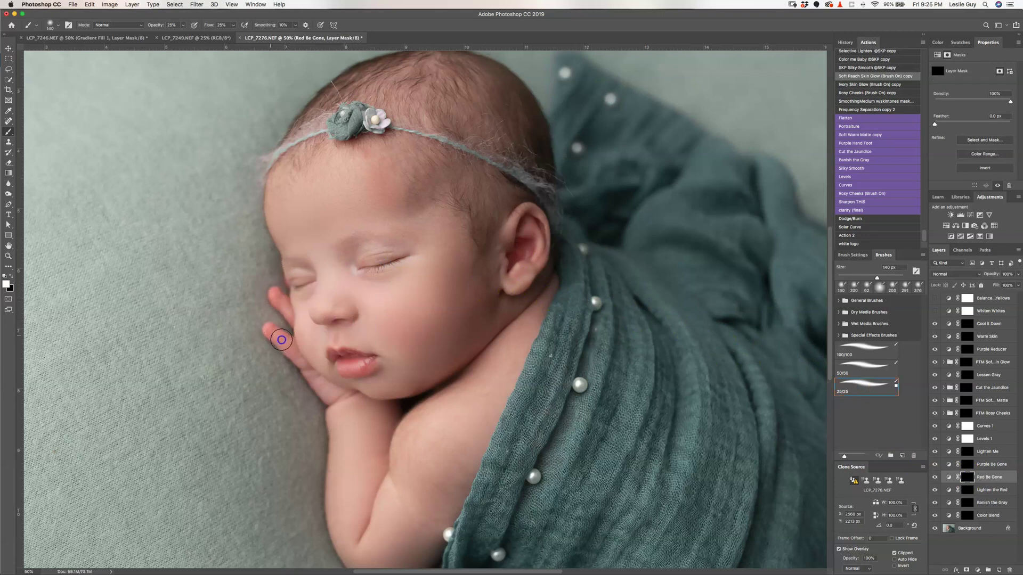
drag(310, 381, 303, 373)
drag(283, 342, 278, 329)
Extend the Red Be Gone mask over the ear, cheek, jaw and forehead and set the layer's opacity to 71%.
drag(513, 253, 532, 237)
mouse_move(494, 271)
mouse_down()
mouse_move(483, 304)
mouse_move(451, 320)
mouse_up()
drag(463, 314, 472, 313)
mouse_move(456, 244)
mouse_down()
mouse_move(471, 311)
mouse_move(446, 351)
mouse_up()
mouse_move(503, 326)
mouse_down()
mouse_move(401, 394)
mouse_move(443, 368)
mouse_up()
drag(453, 324, 470, 258)
click(1019, 274)
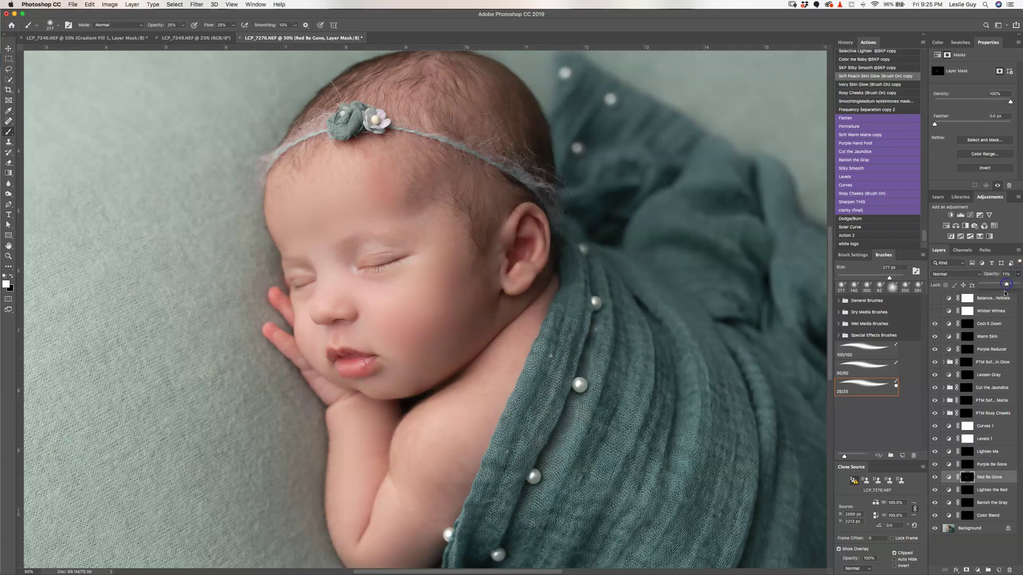
mouse_move(392, 188)
mouse_down()
mouse_move(360, 160)
mouse_move(423, 199)
mouse_move(386, 192)
mouse_move(379, 169)
mouse_move(392, 203)
mouse_up()
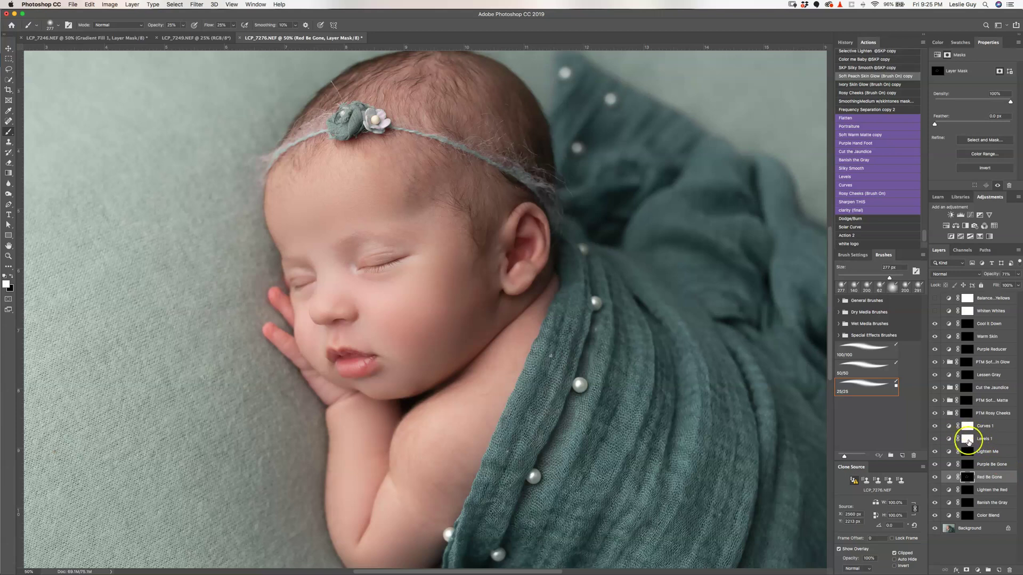
Set the Levels 1 black input to 3 and white input to 237, and compare the image with and without the adjustment.
click(967, 440)
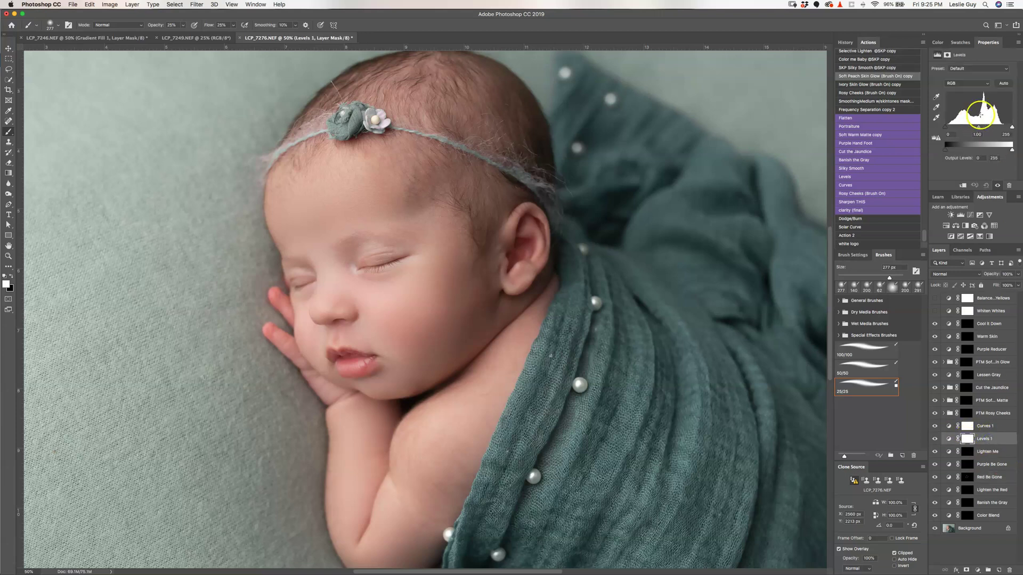
key(super+minus)
key(super+minus)
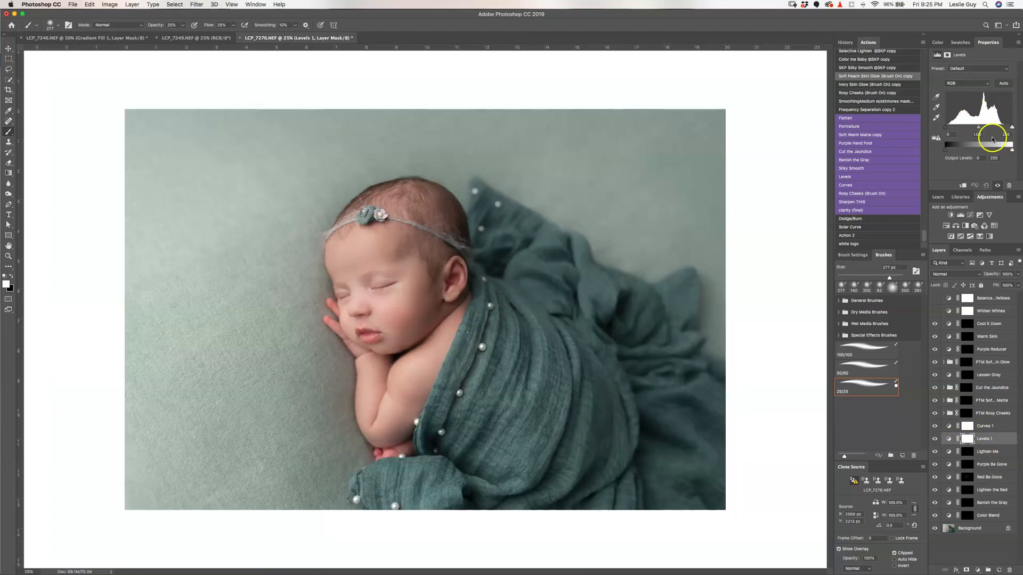
drag(1012, 127, 1005, 128)
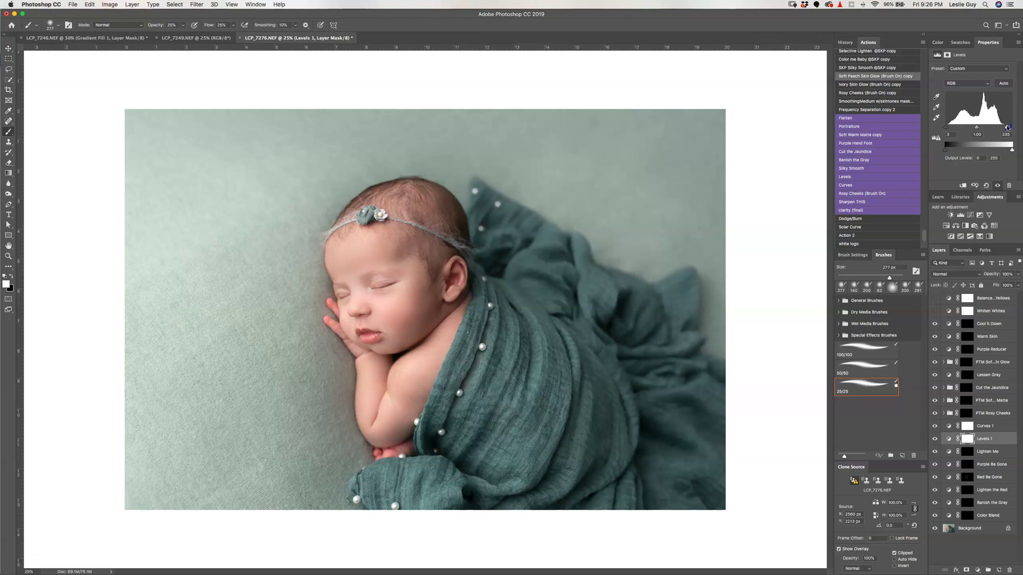
click(934, 439)
click(934, 439)
click(933, 438)
click(932, 438)
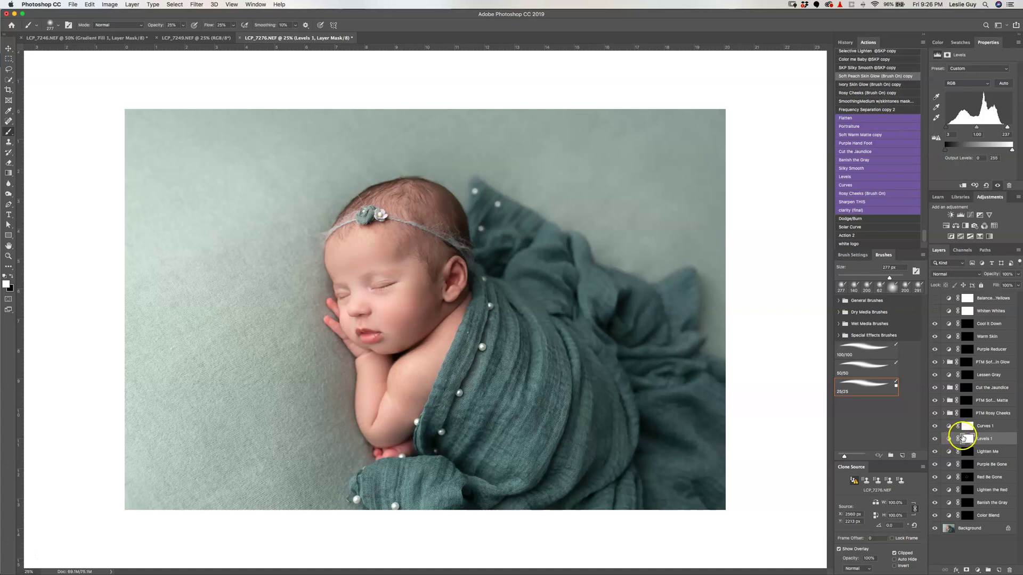
Paint the PTM Soft Peach Skin Glow mask with the 50/50 brush over the baby's face, head and arm.
click(963, 361)
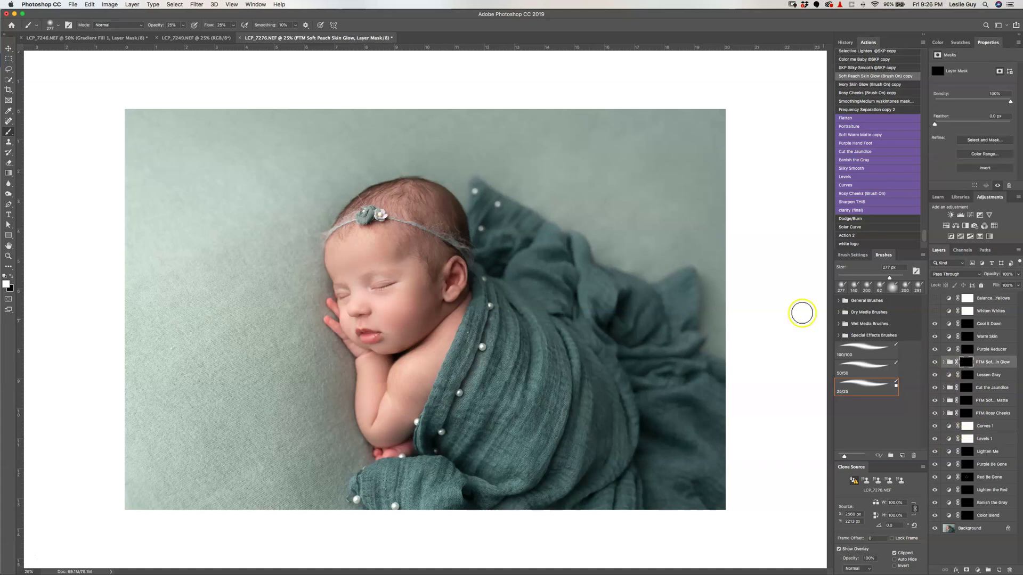
click(861, 368)
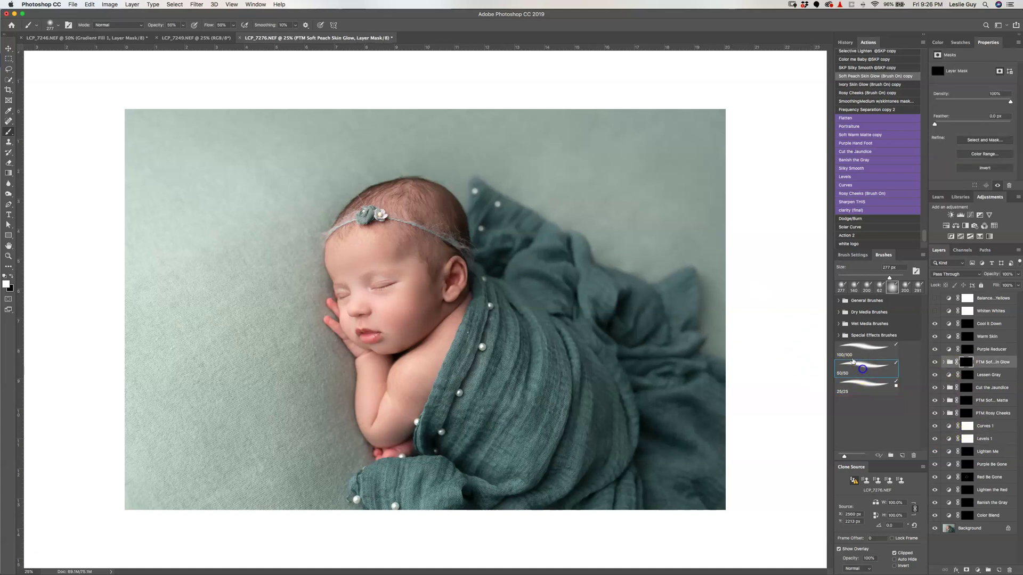
mouse_move(362, 275)
mouse_down()
mouse_move(379, 273)
mouse_move(354, 256)
mouse_move(375, 342)
mouse_move(424, 340)
mouse_move(366, 346)
mouse_move(388, 399)
mouse_move(433, 346)
mouse_move(368, 348)
mouse_move(369, 331)
mouse_up()
mouse_move(368, 318)
mouse_down()
mouse_move(349, 318)
mouse_move(351, 326)
mouse_move(389, 227)
mouse_up()
drag(415, 207, 436, 207)
drag(430, 282, 391, 423)
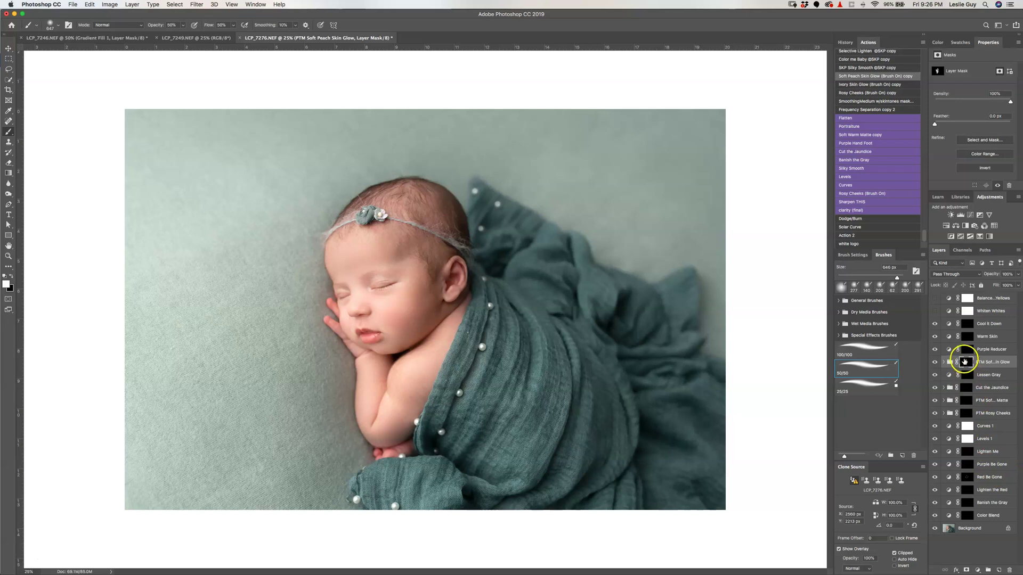
Select the Background layer and set the foreground colour to the grey-green #9eaaa1 sampled from the backdrop above the baby's head.
click(967, 413)
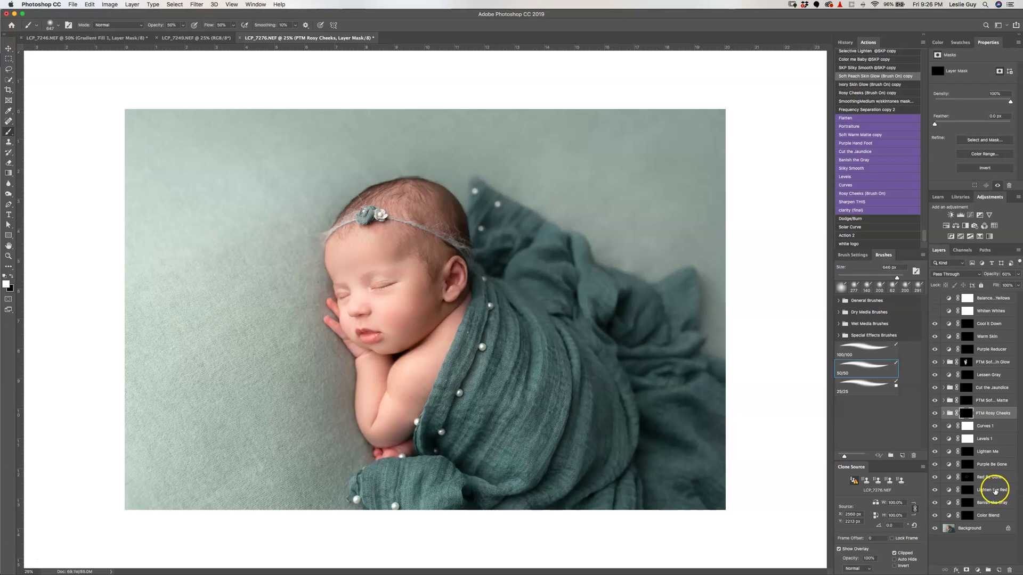
click(967, 530)
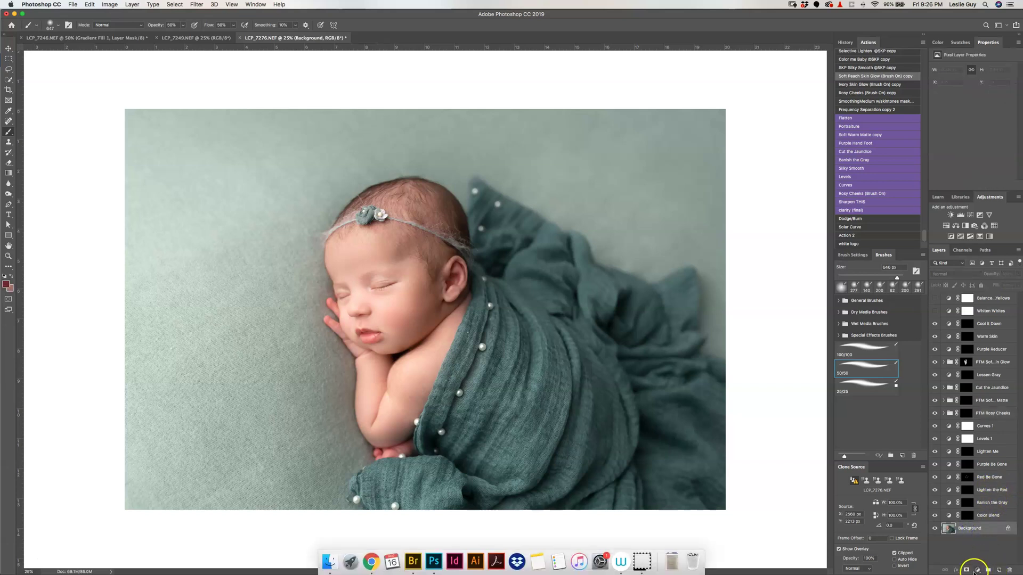
click(7, 285)
click(419, 129)
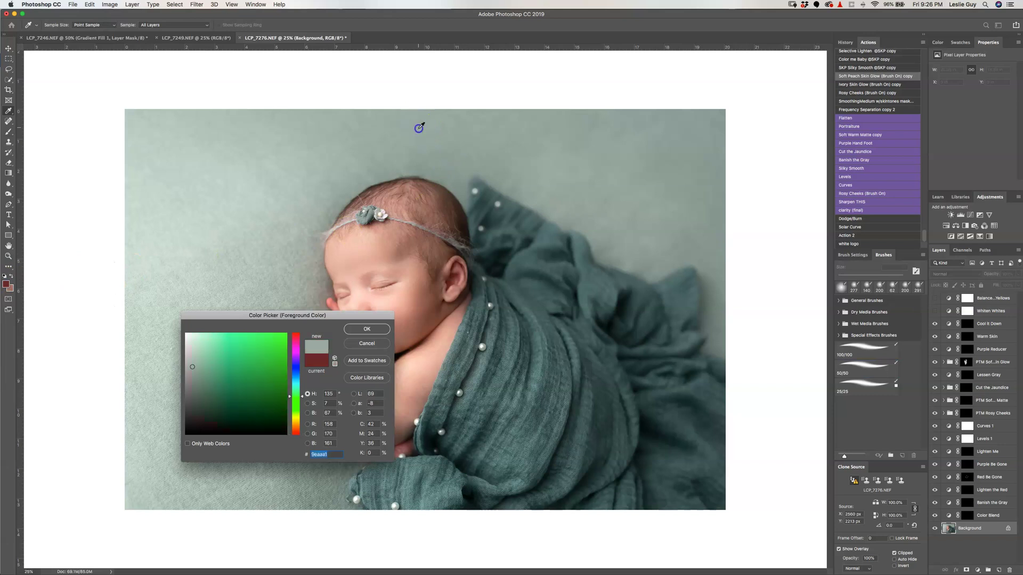
click(366, 330)
Add a linear Gradient fill layer above the Background, reverse it and angle it at about 61°.
click(978, 570)
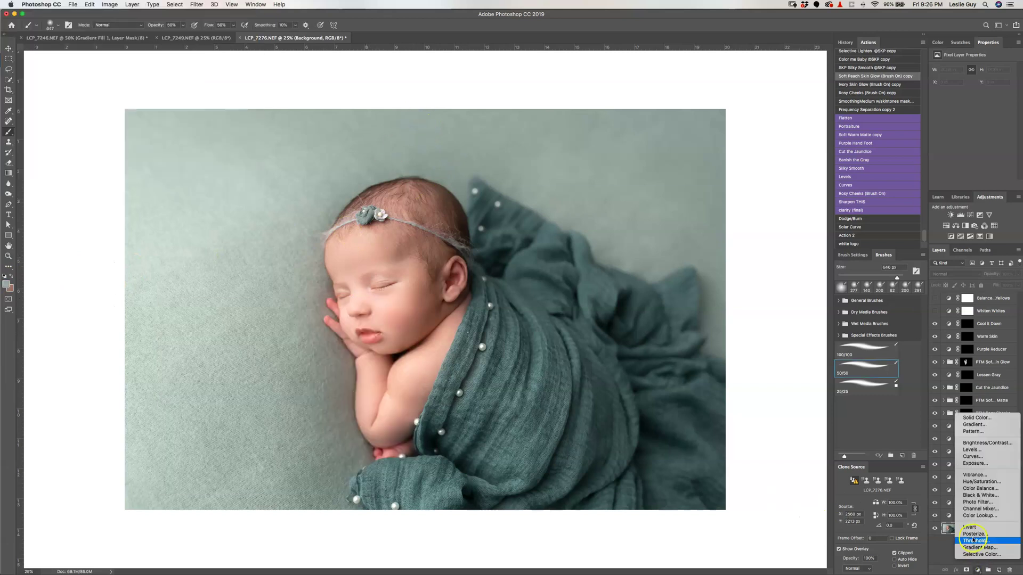
click(985, 426)
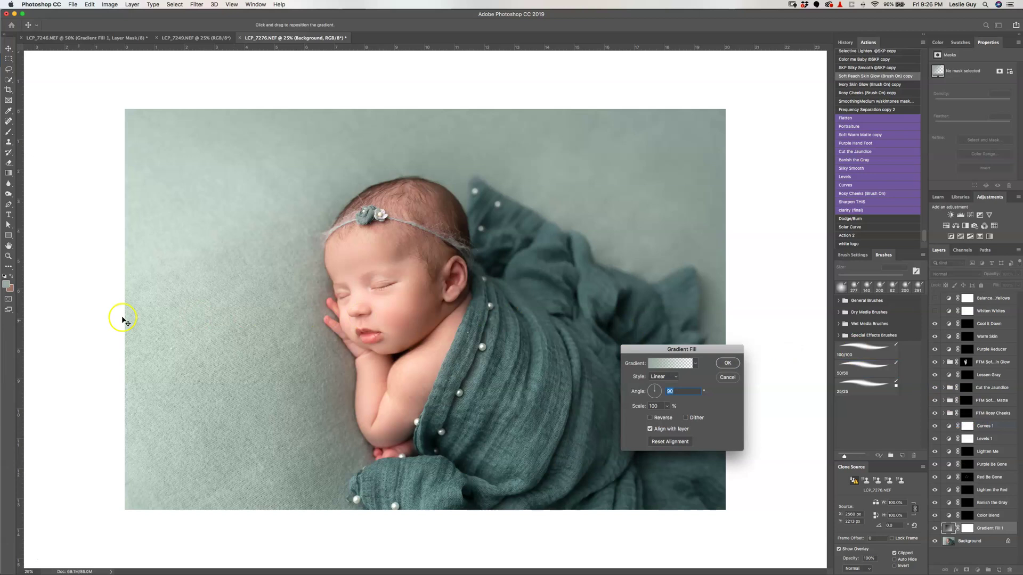
click(650, 418)
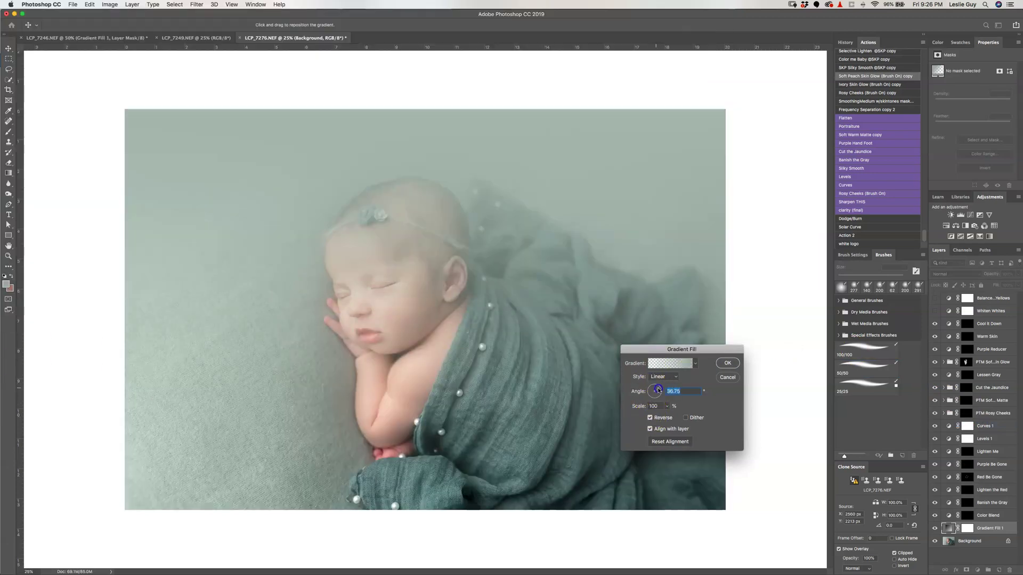
drag(659, 390, 657, 388)
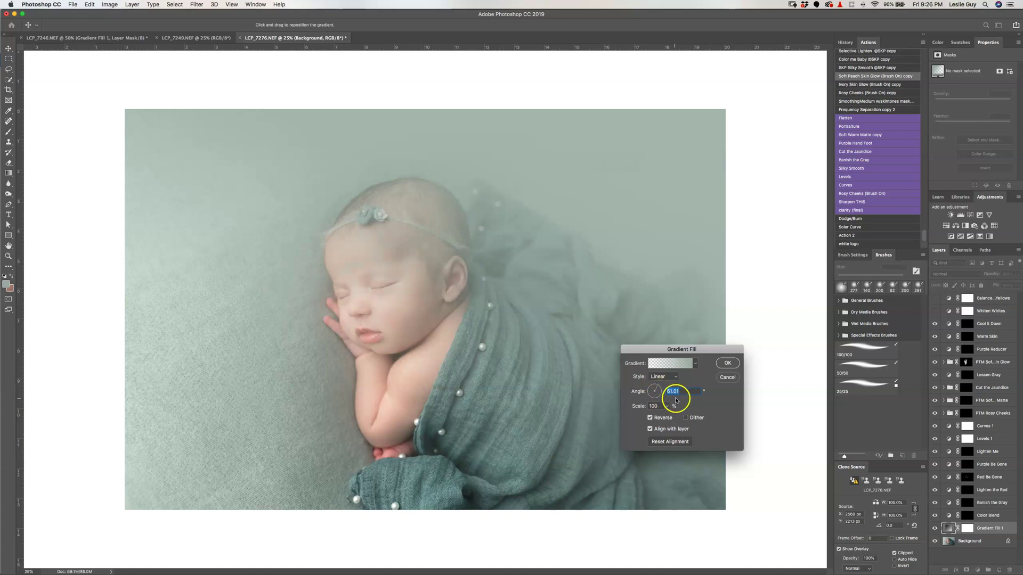
Edit the gradient by moving its transparent opacity stop to 34% and darkening the first colour stop to #8c948e.
click(671, 365)
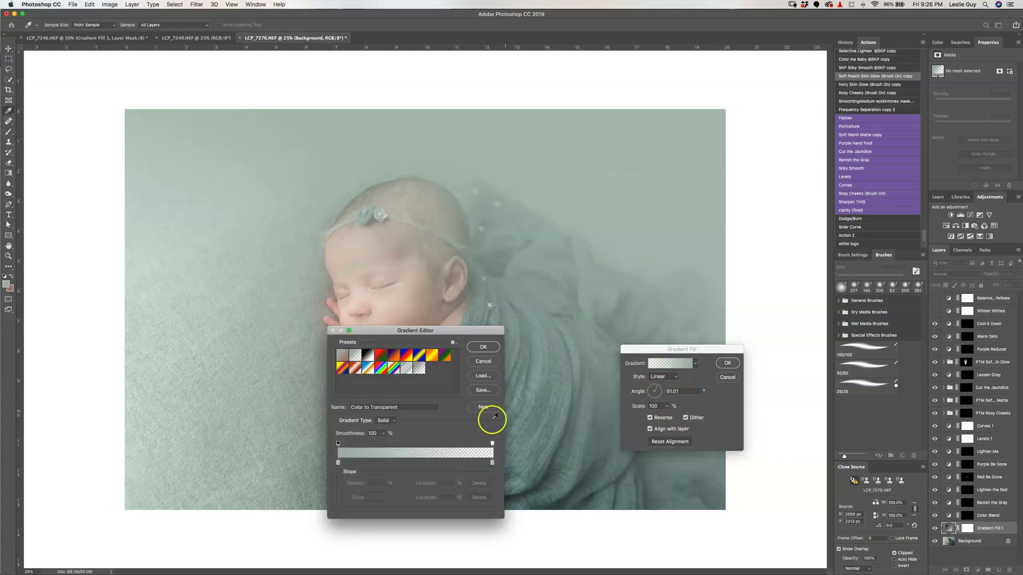
click(490, 442)
drag(490, 442, 391, 445)
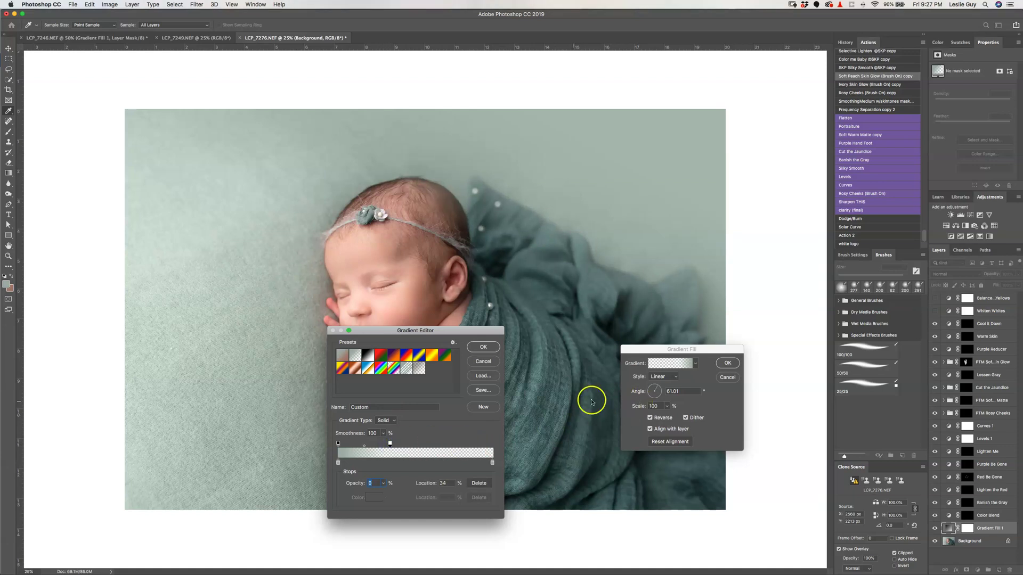
click(338, 463)
click(372, 498)
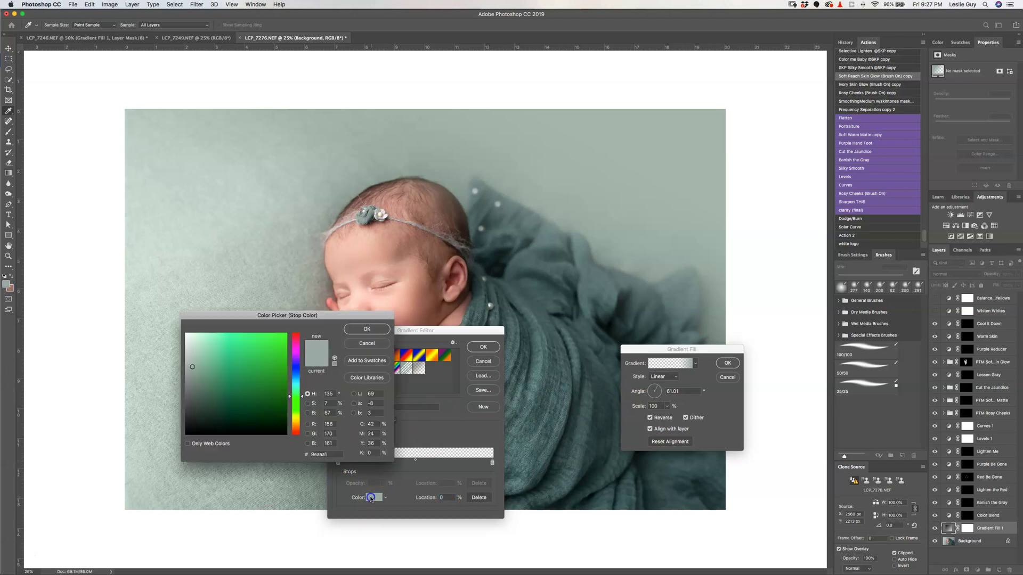
click(191, 376)
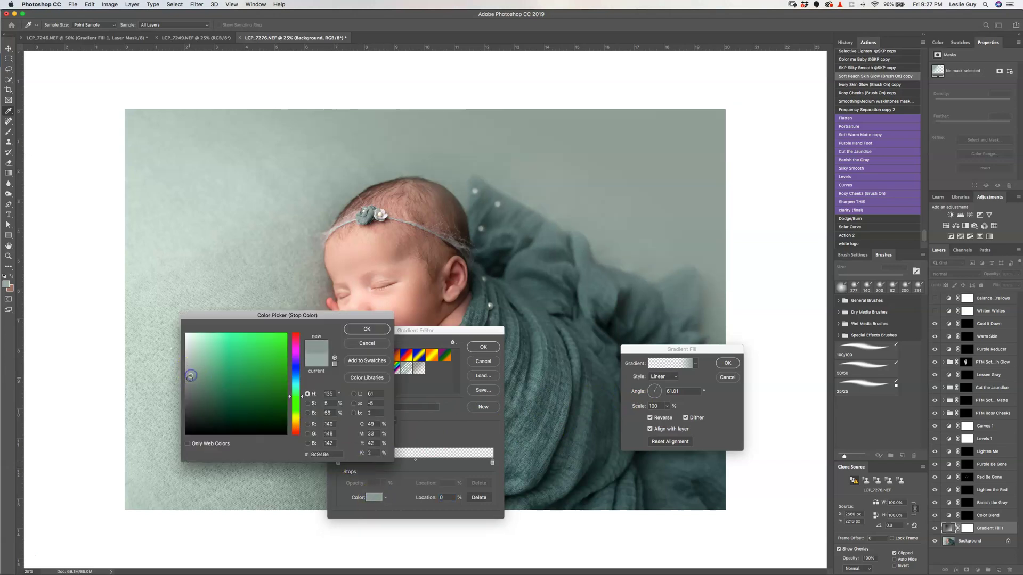
click(356, 329)
click(481, 350)
Set the gradient fill's angle to about 72.5° and apply the fill.
click(655, 389)
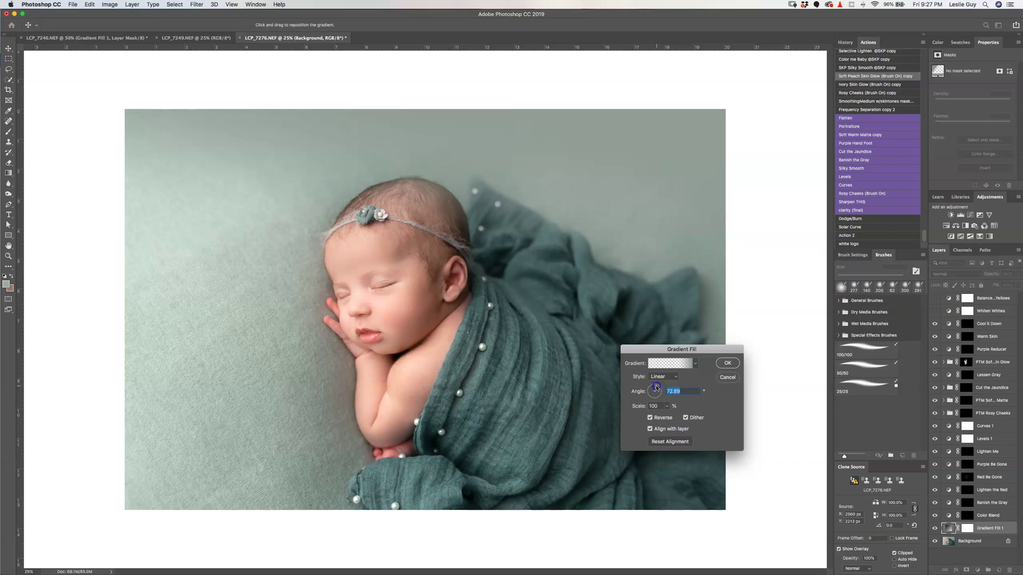
drag(657, 388, 658, 393)
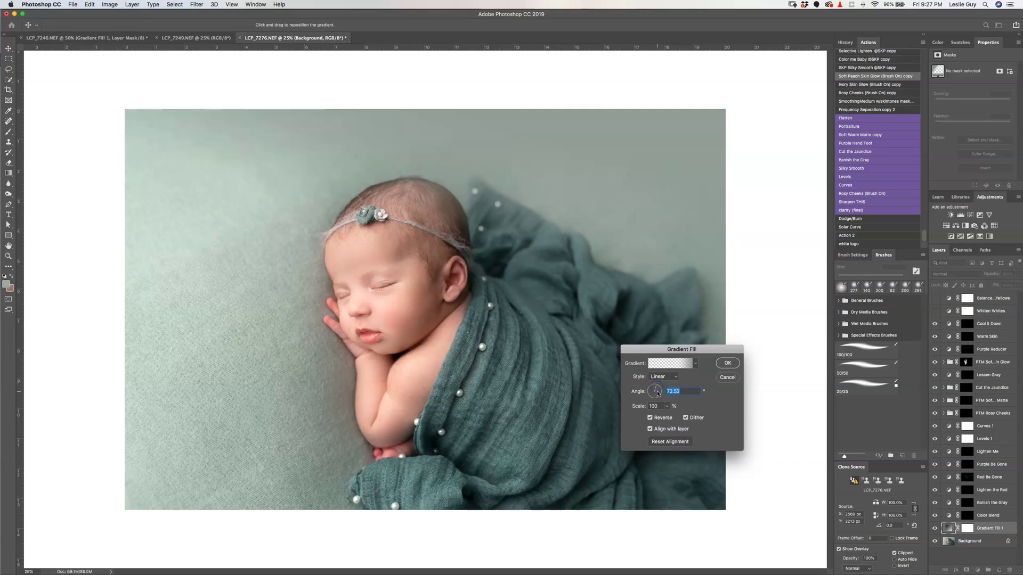
click(728, 364)
Paint black on the Gradient Fill 1 mask with the 100/100 brush to remove the gradient from the baby's head and headband.
click(967, 529)
click(863, 352)
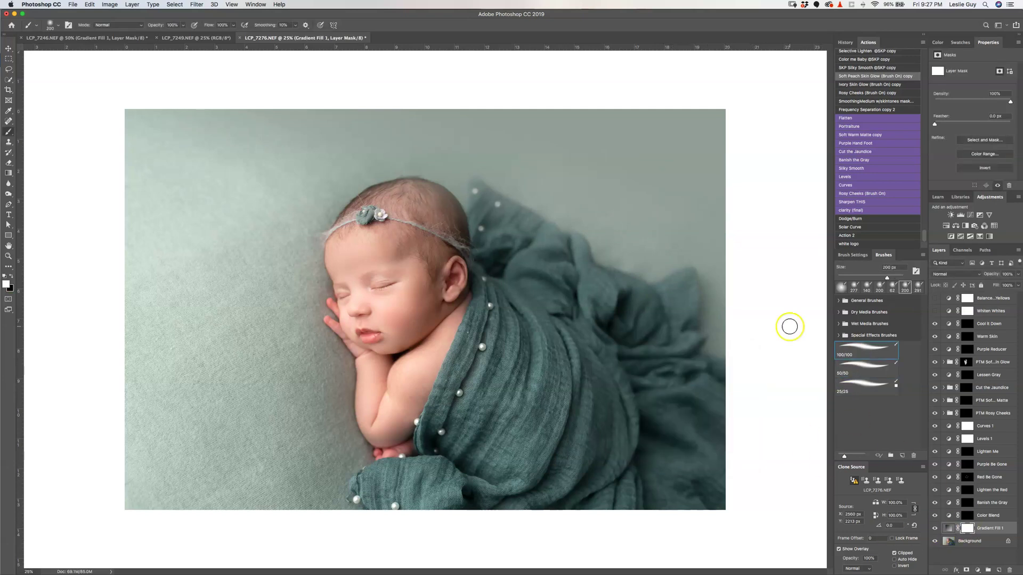
drag(375, 219, 433, 198)
key(z)
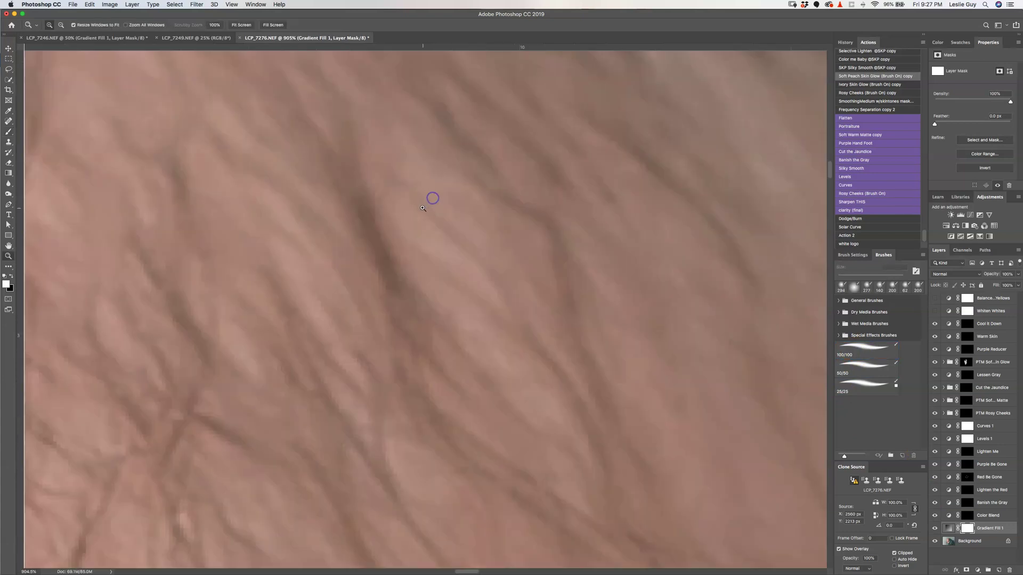
key(super+minus)
key(super+minus)
key(super+minus)
key(super+minus)
key(super+minus)
key(super+minus)
key(super+minus)
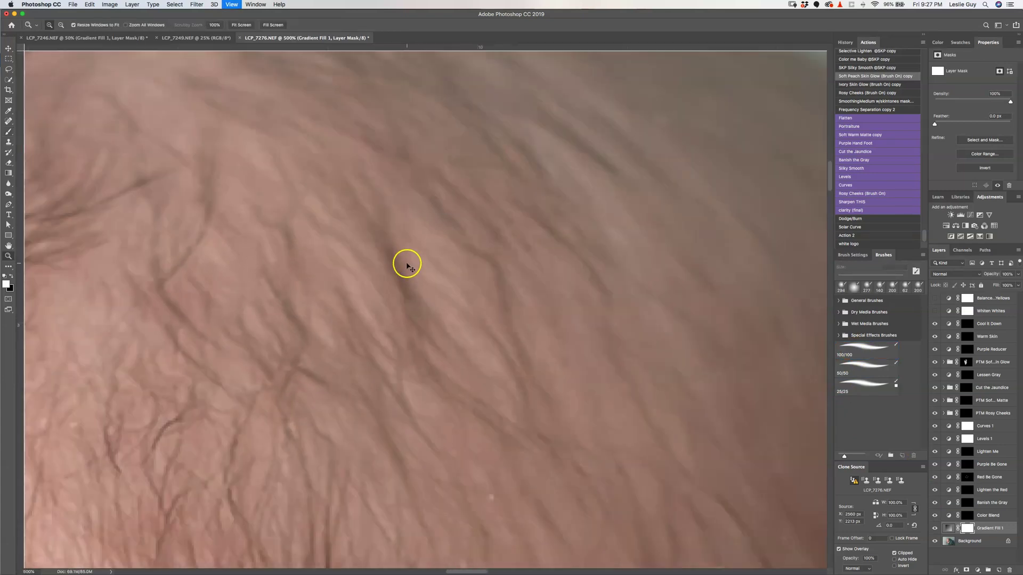
key(super+minus)
key(super+minus)
key(super+minus)
key(b)
key(x)
mouse_move(410, 301)
mouse_down()
mouse_move(467, 317)
mouse_move(397, 287)
mouse_up()
mouse_move(289, 349)
mouse_down()
mouse_move(438, 350)
mouse_move(447, 308)
mouse_move(438, 296)
mouse_up()
mouse_move(498, 417)
mouse_down()
mouse_move(483, 332)
mouse_move(512, 384)
mouse_move(546, 331)
mouse_move(539, 300)
mouse_move(536, 352)
mouse_move(603, 344)
mouse_move(692, 382)
mouse_move(554, 369)
mouse_move(522, 413)
mouse_up()
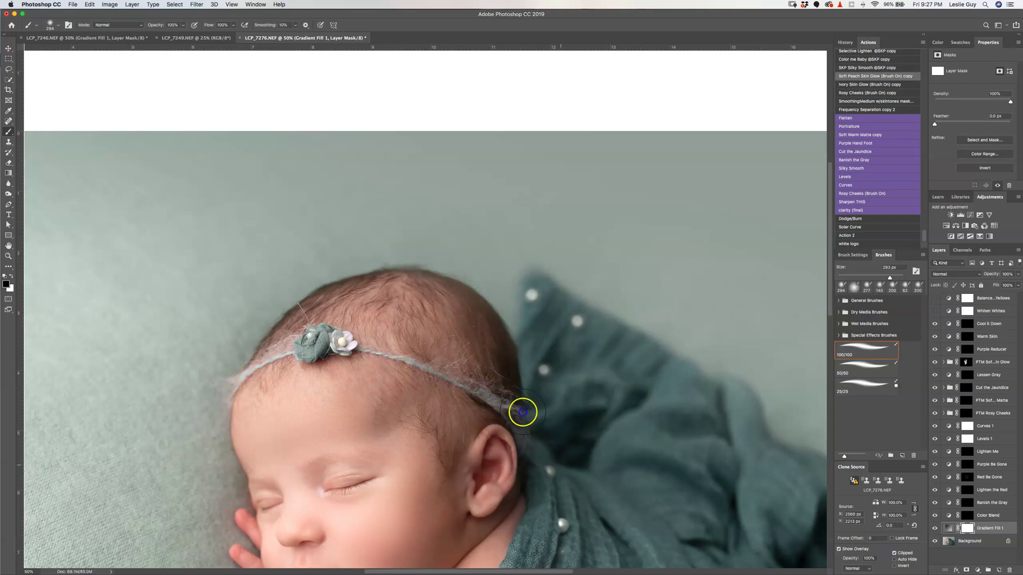
drag(403, 287, 396, 278)
mouse_move(286, 356)
mouse_down()
mouse_move(256, 397)
mouse_move(303, 441)
mouse_up()
Continue painting black on the Gradient Fill 1 mask along the teal wrap's upper edge and folds behind the baby.
mouse_move(419, 385)
mouse_down()
mouse_move(307, 306)
mouse_move(288, 273)
mouse_up()
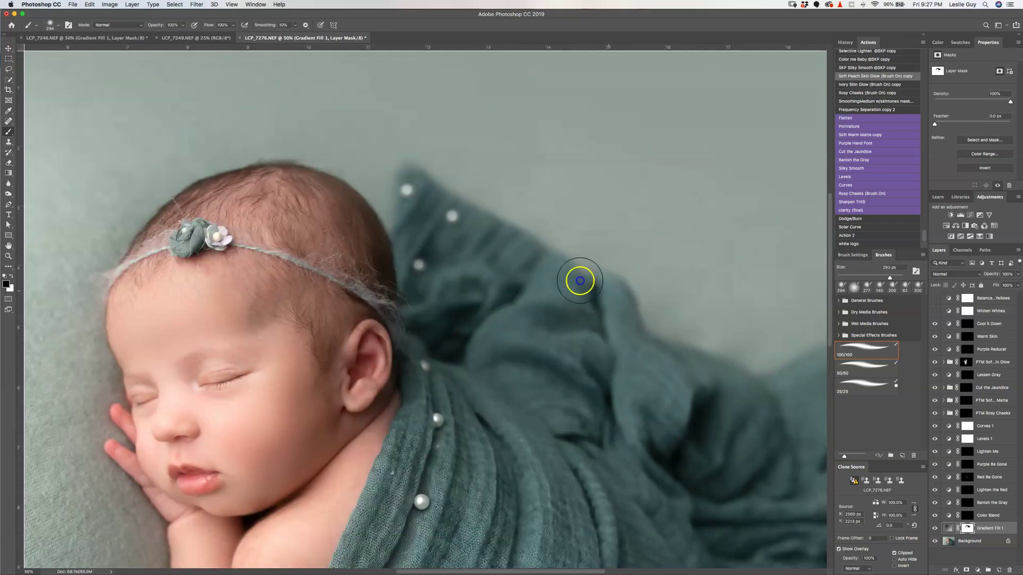
drag(724, 393, 624, 356)
drag(729, 372, 662, 388)
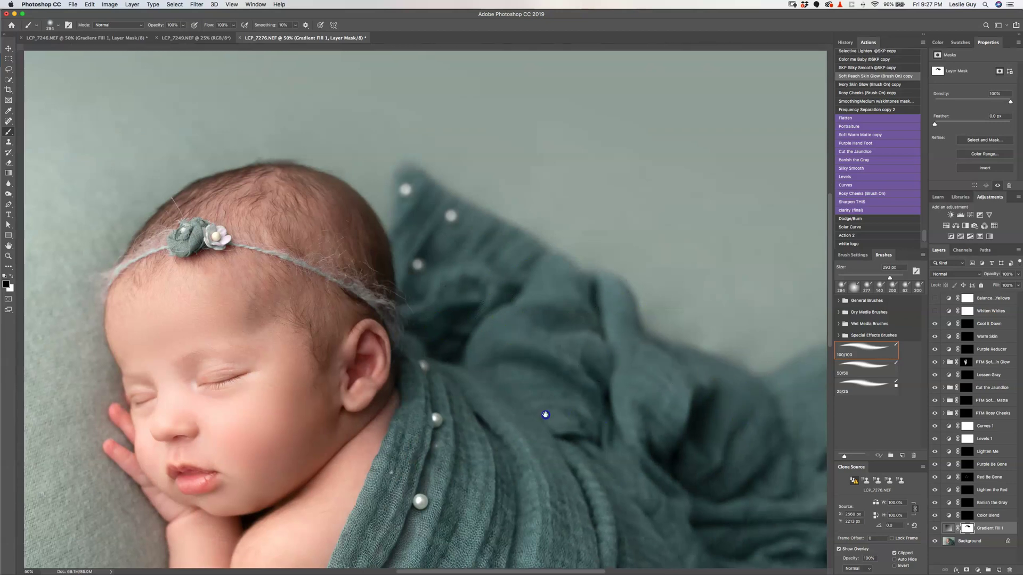
drag(545, 415, 341, 409)
mouse_move(586, 401)
mouse_down()
mouse_move(626, 417)
mouse_move(595, 434)
mouse_move(466, 361)
mouse_move(512, 370)
mouse_move(421, 338)
mouse_up()
mouse_move(358, 285)
mouse_down()
mouse_move(341, 327)
mouse_move(248, 279)
mouse_move(223, 357)
mouse_move(171, 348)
mouse_up()
drag(138, 391, 174, 314)
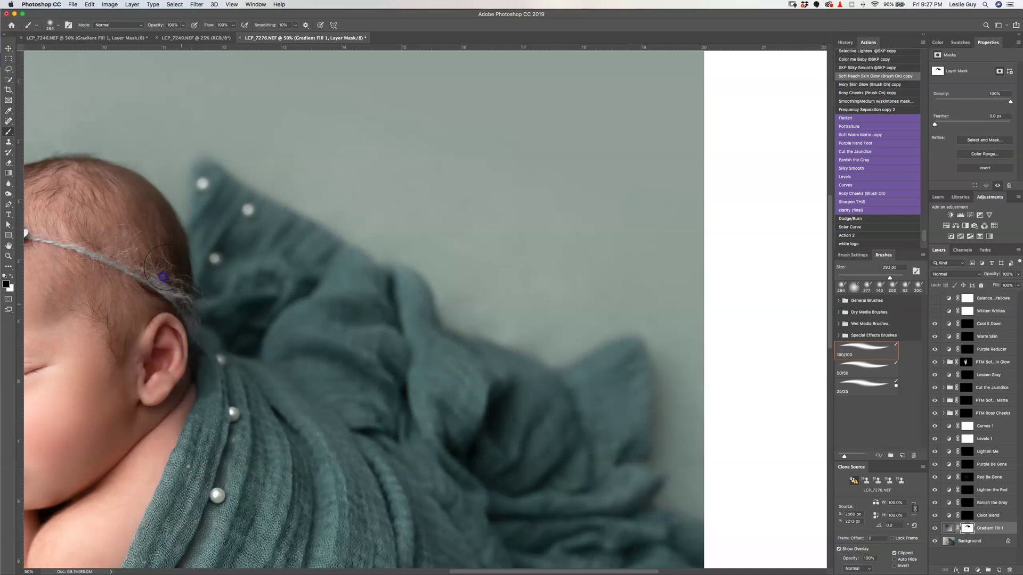
Compare the whole image with and without the Gradient Fill 1 layer.
key(super+minus)
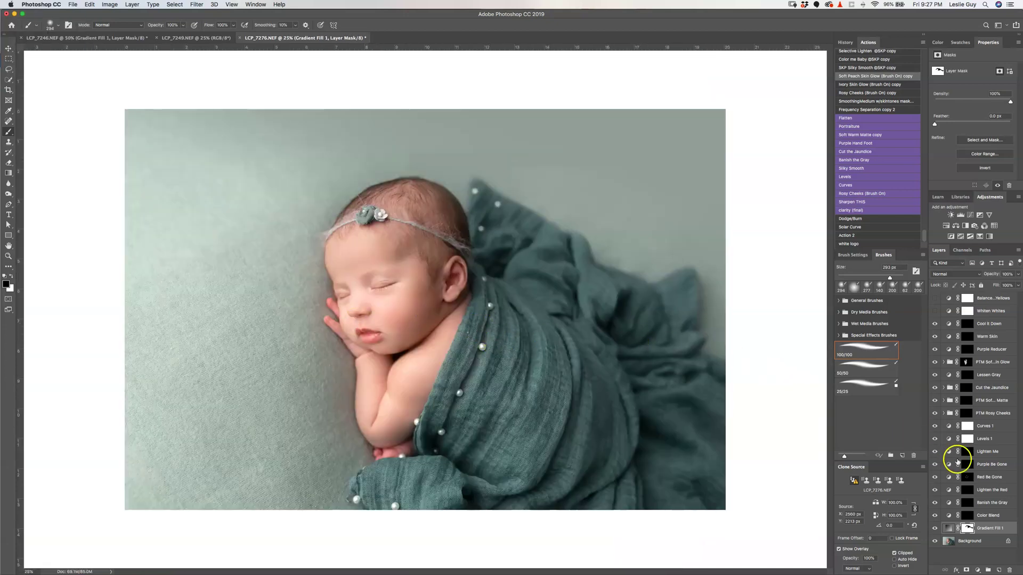
click(934, 529)
click(933, 529)
click(934, 529)
click(934, 529)
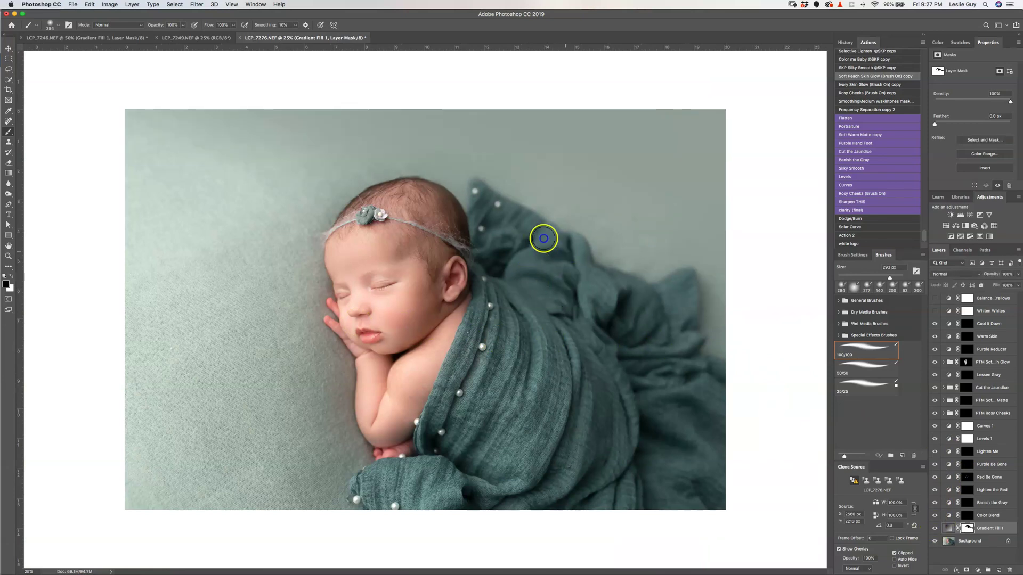
click(933, 528)
click(934, 529)
click(933, 529)
click(933, 529)
click(933, 529)
click(933, 529)
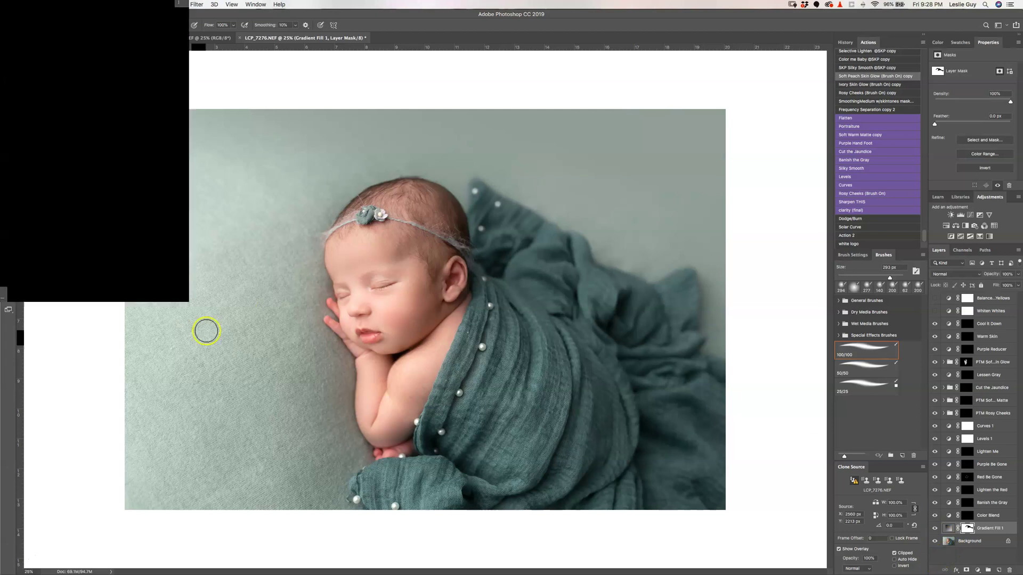
Add a second linear Gradient fill layer above Gradient Fill 1 and rotate it to about 18°.
click(975, 571)
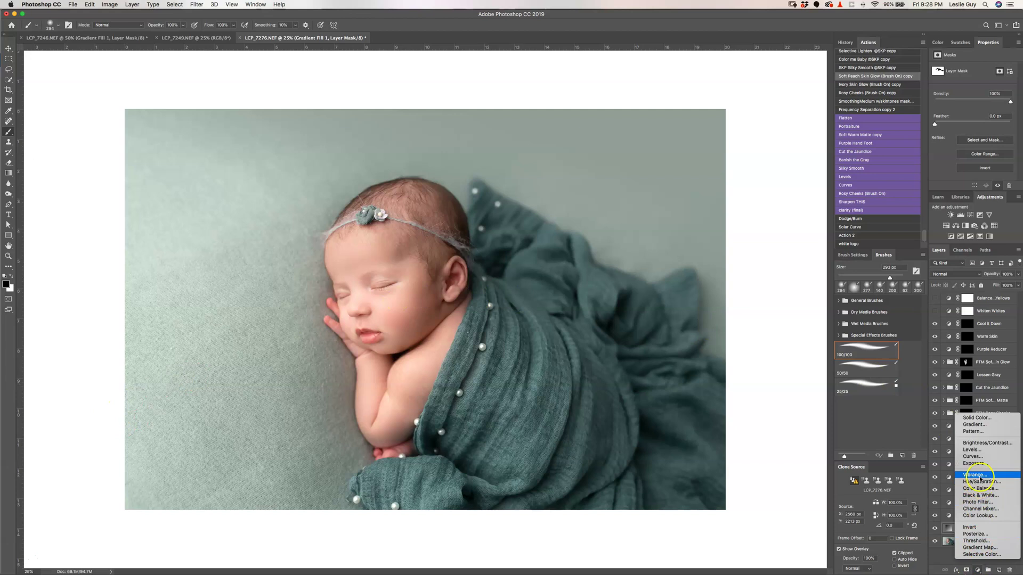
click(974, 425)
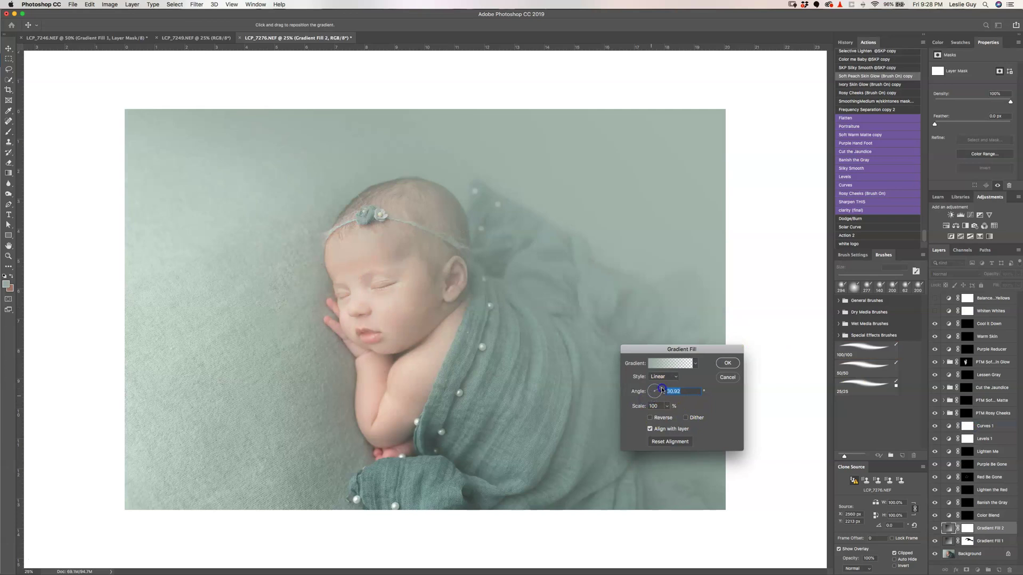
drag(661, 391, 657, 394)
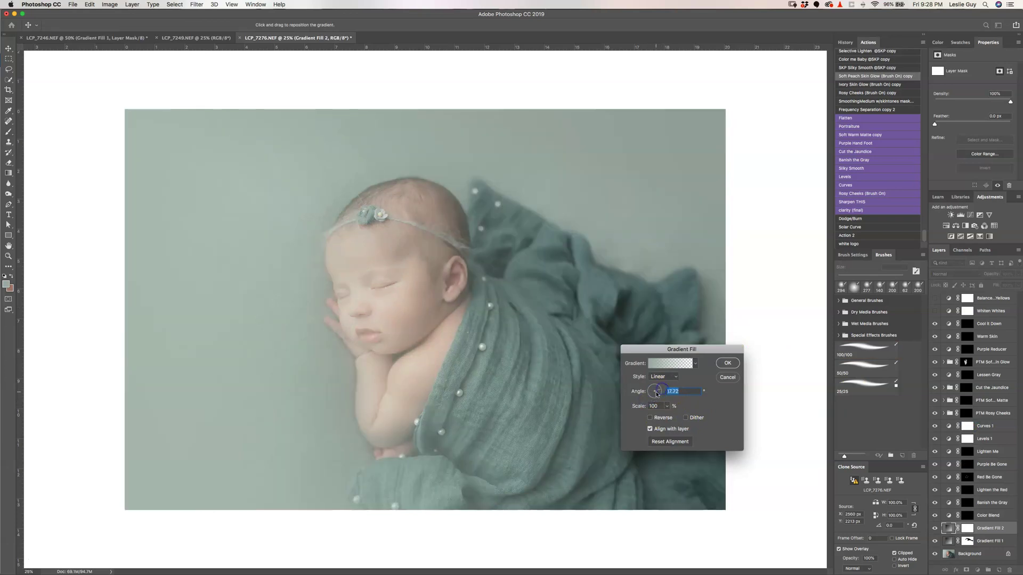
Shorten the second gradient by moving its transparent stop inward, set the angle to about 23.3° and apply the fill.
click(667, 362)
drag(493, 443, 400, 447)
click(482, 351)
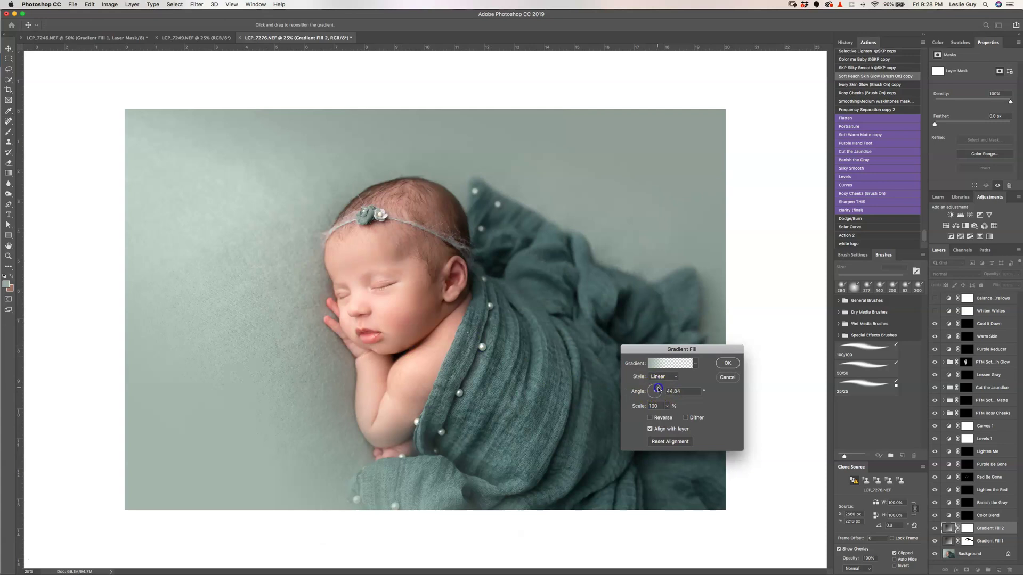
drag(659, 390, 657, 390)
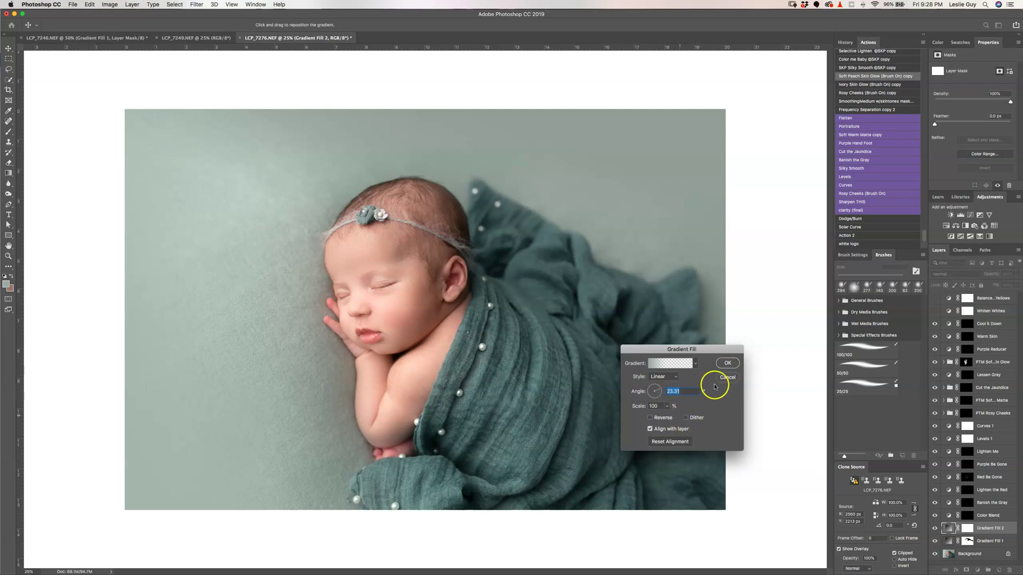
click(726, 363)
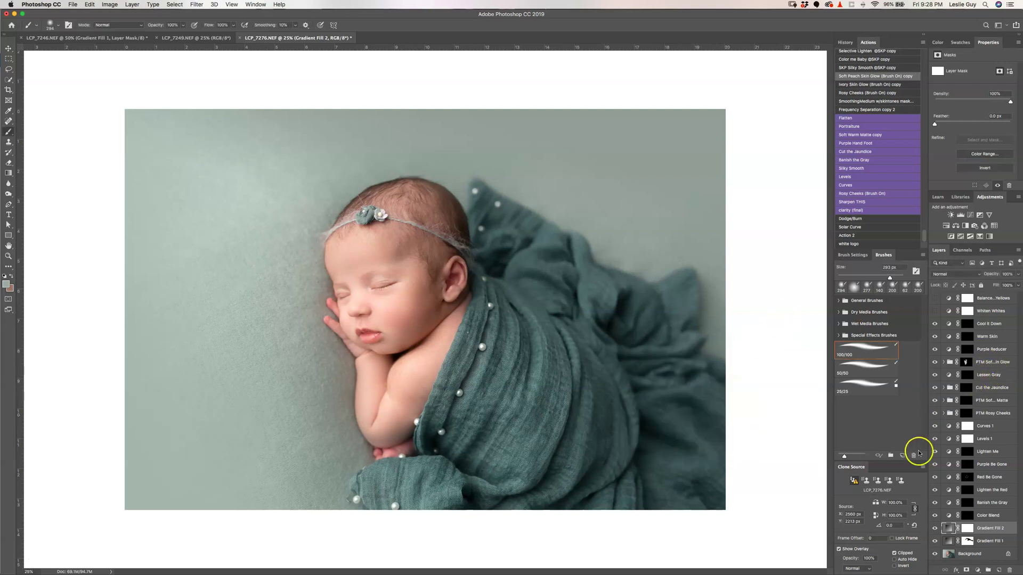
Lower the Gradient Fill 2 layer's opacity to 76% and set its blend mode to Multiply.
click(934, 529)
click(933, 529)
click(1018, 273)
drag(1006, 286, 1005, 285)
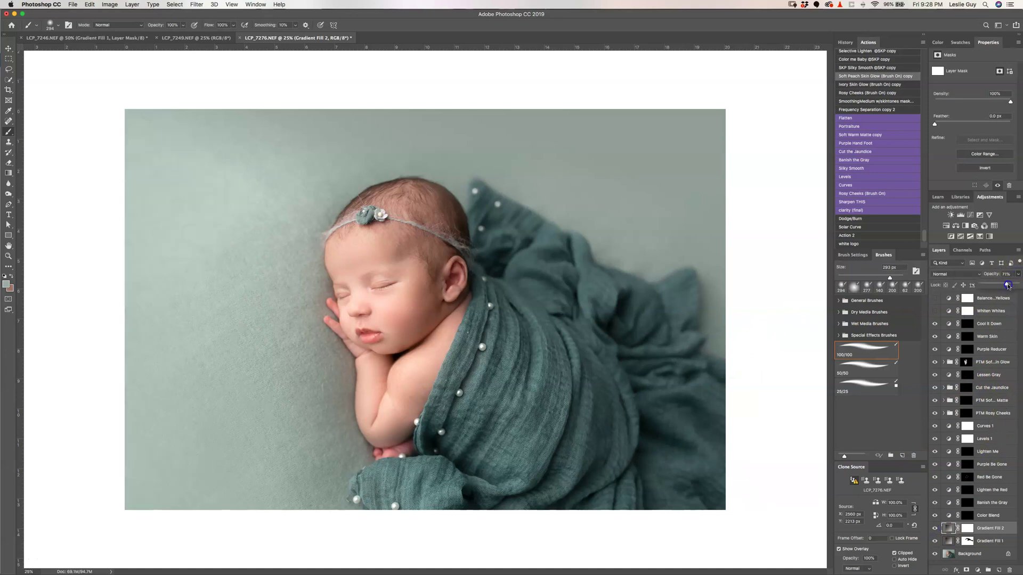
click(942, 274)
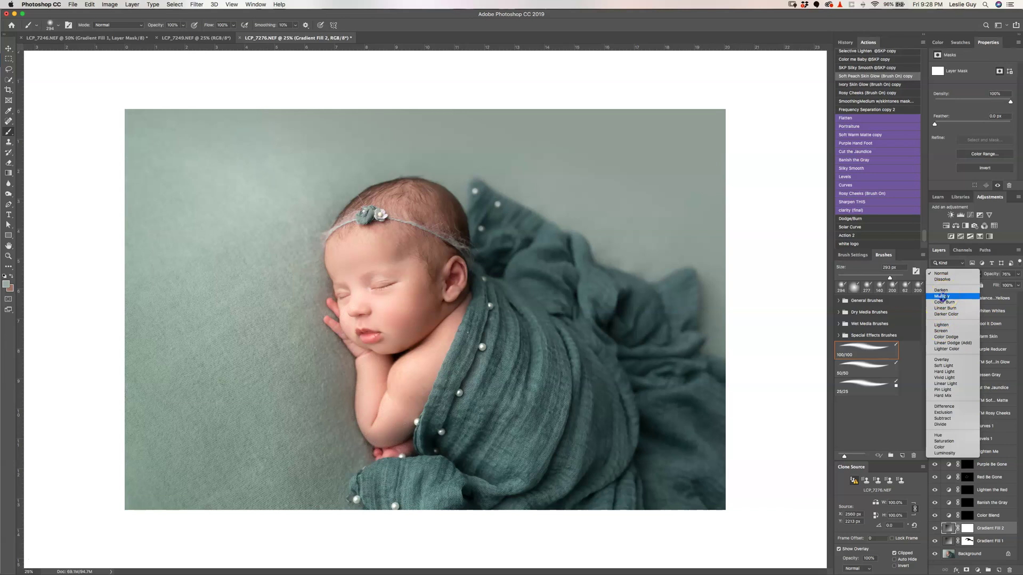
click(941, 296)
Compare the image with and without Gradient Fill 2 and review the overall backdrop shading at a reduced size.
click(933, 529)
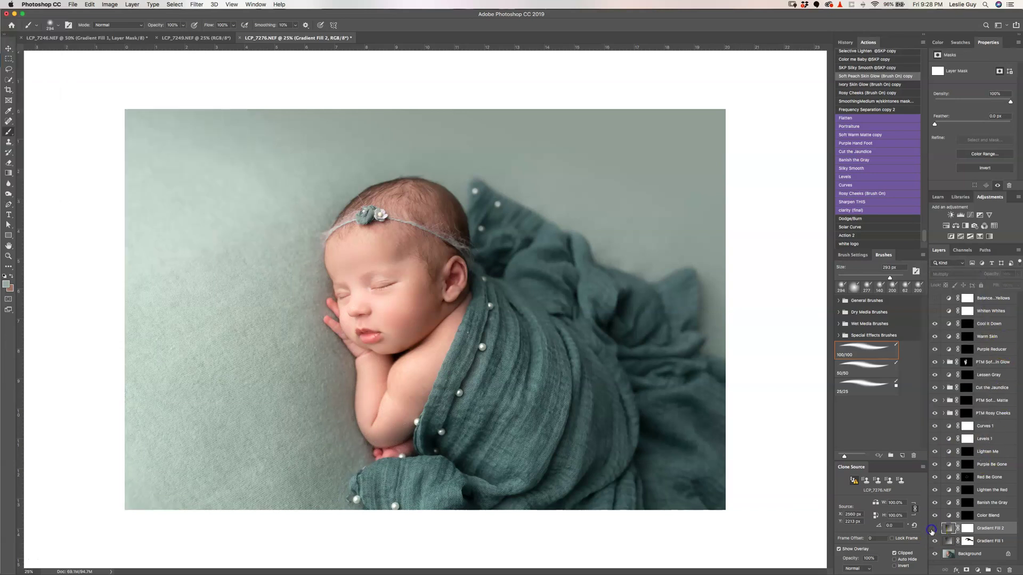
click(933, 529)
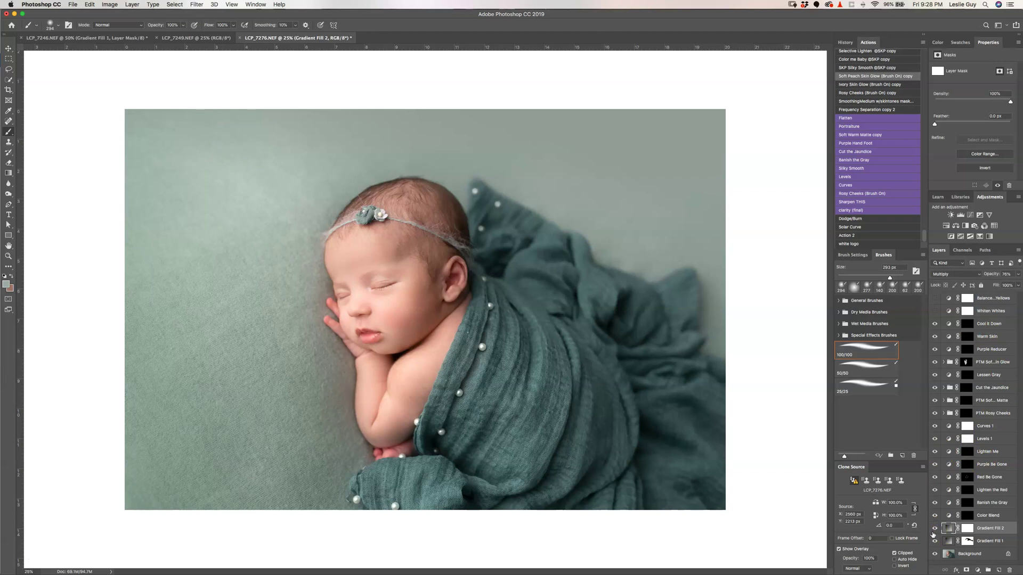
click(934, 529)
click(934, 529)
key(super+minus)
key(super+minus)
key(super+minus)
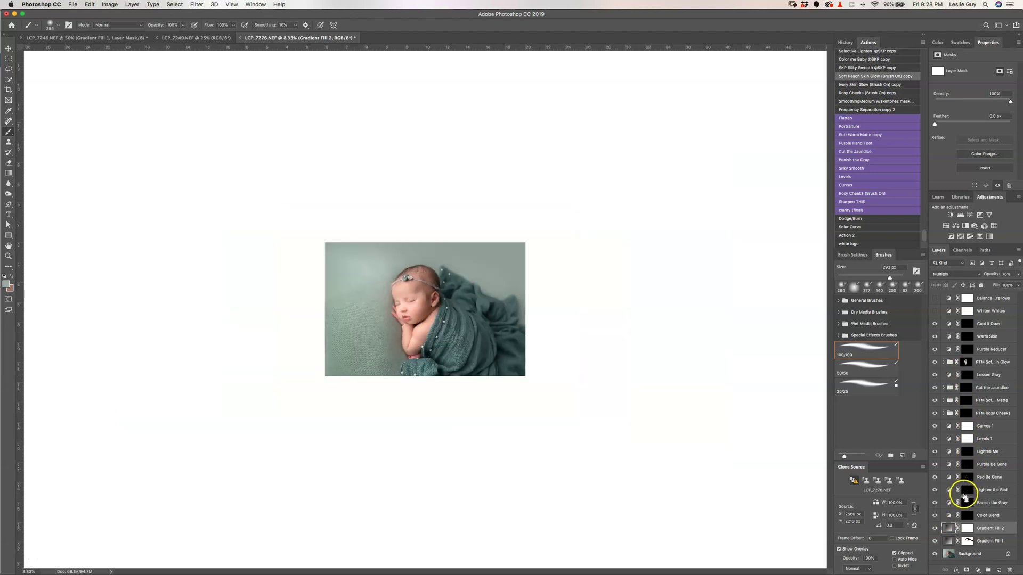
key(super+plus)
key(super+plus)
key(super+plus)
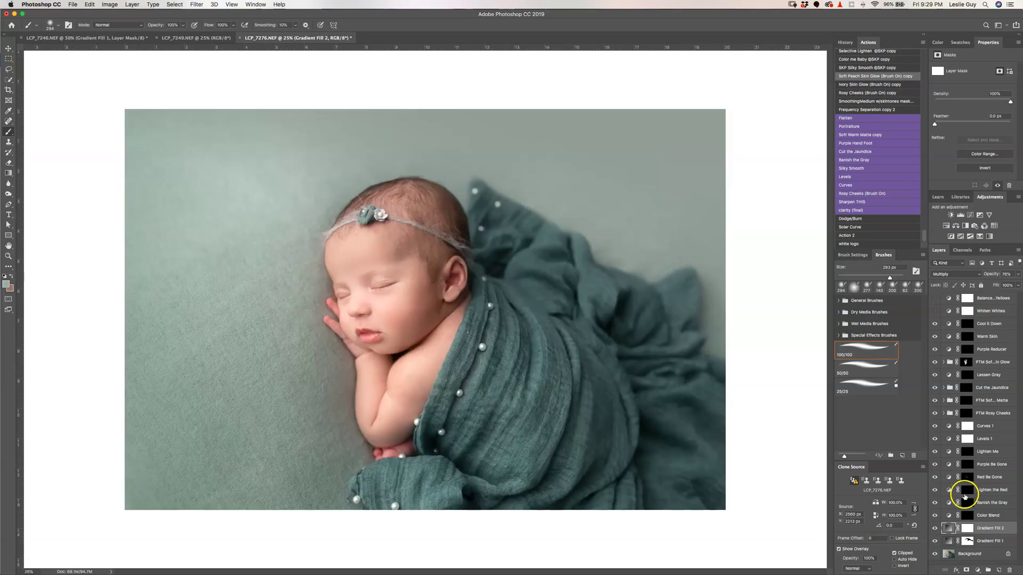
Run the clarity (final) action on the Background layer and continue through its soft-brush instruction.
click(977, 554)
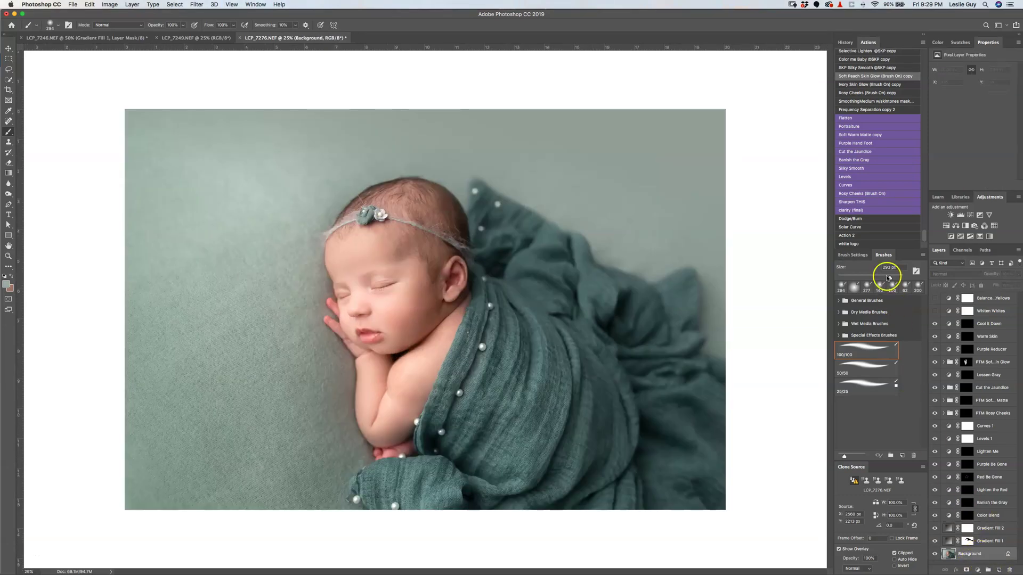
click(854, 210)
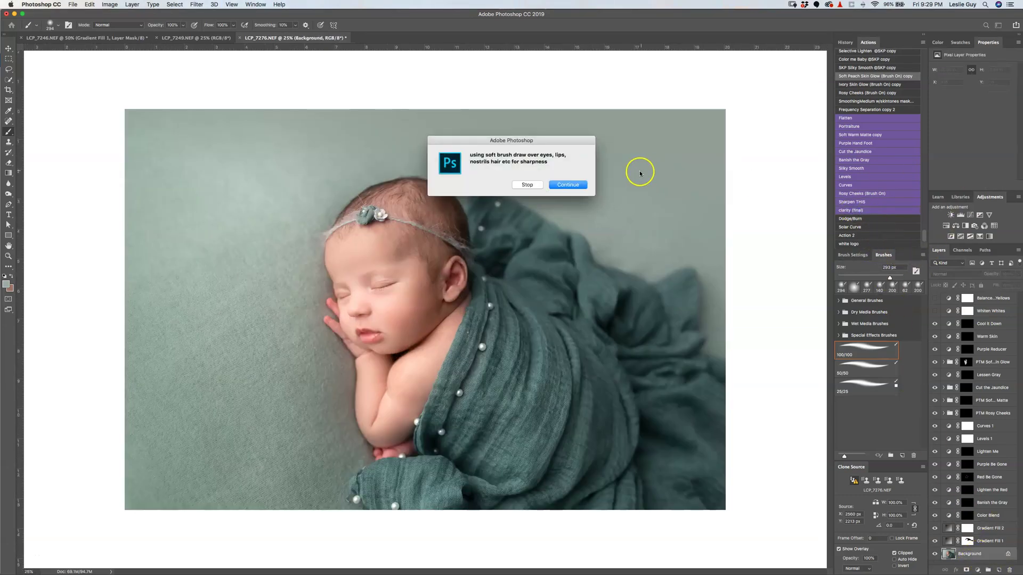
click(567, 187)
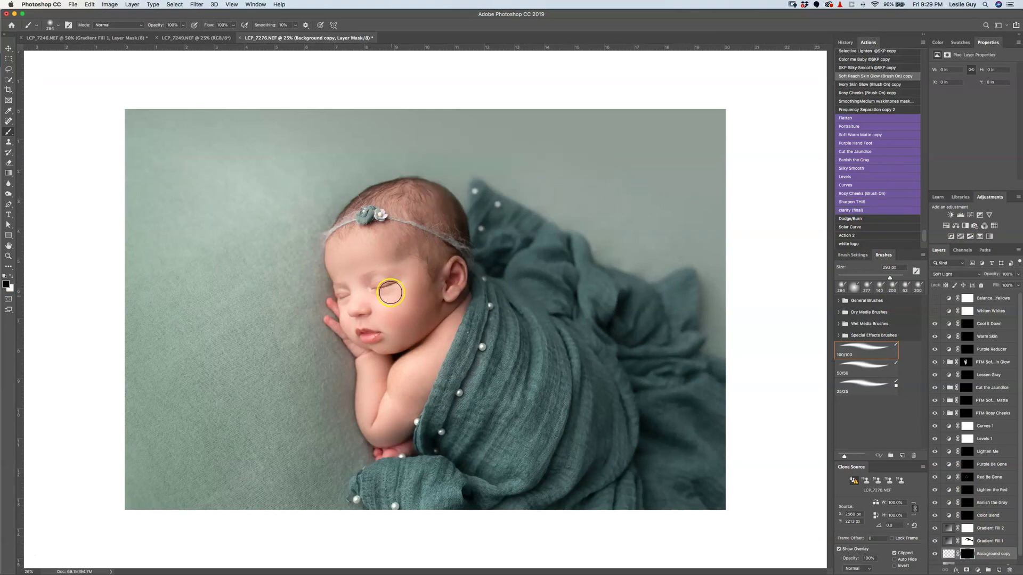
Paint white on the Background copy layer's mask over the closed eyes, nostrils and lips with a 112 px soft brush to sharpen them.
key(super+plus)
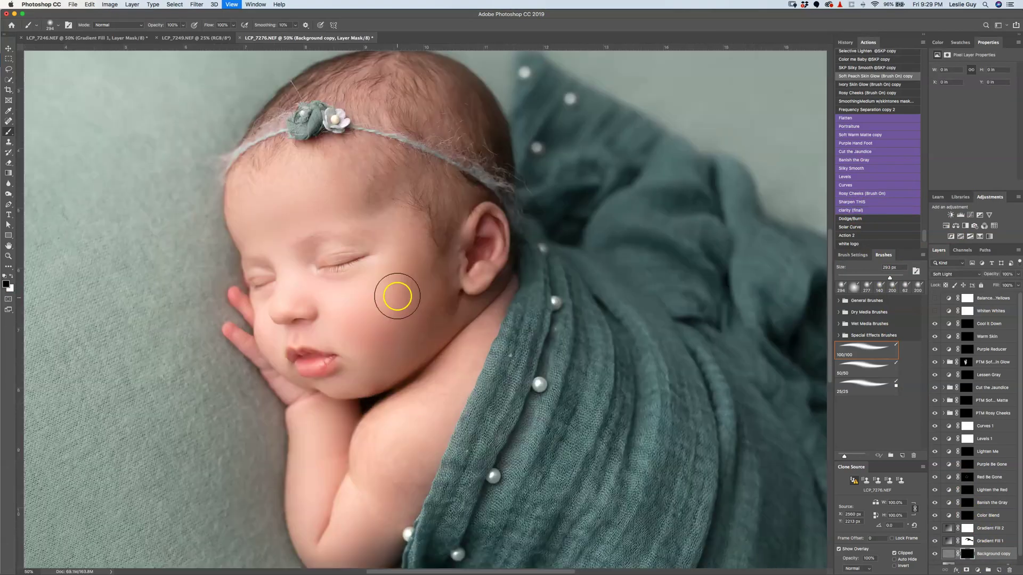
key(super+plus)
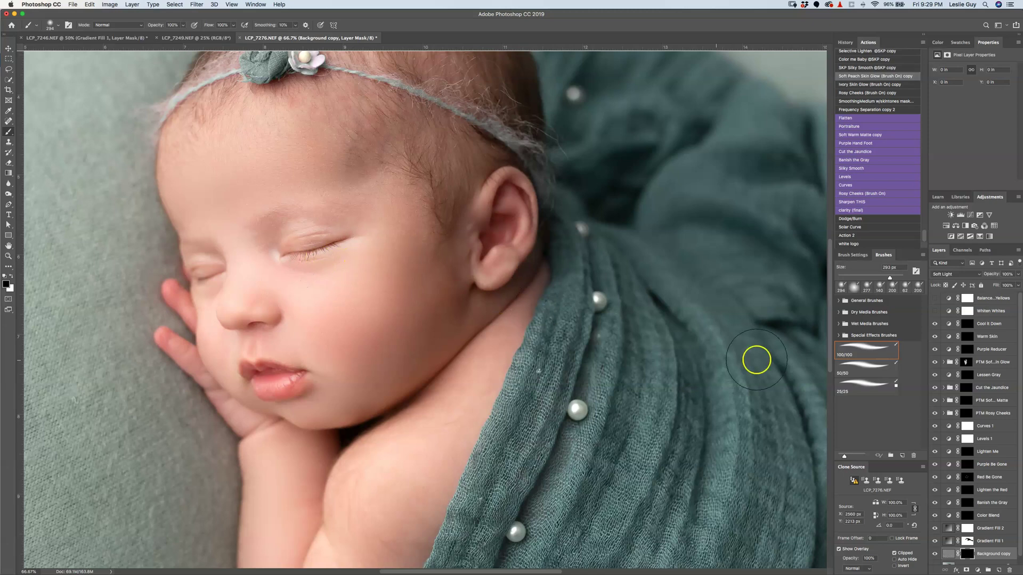
drag(322, 244, 292, 248)
mouse_move(292, 253)
mouse_down()
mouse_move(283, 252)
mouse_move(337, 251)
mouse_move(350, 237)
mouse_up()
drag(197, 286, 212, 277)
drag(249, 322, 261, 322)
mouse_move(261, 384)
mouse_down()
mouse_move(293, 377)
mouse_move(245, 366)
mouse_move(280, 388)
mouse_move(247, 370)
mouse_move(310, 374)
mouse_up()
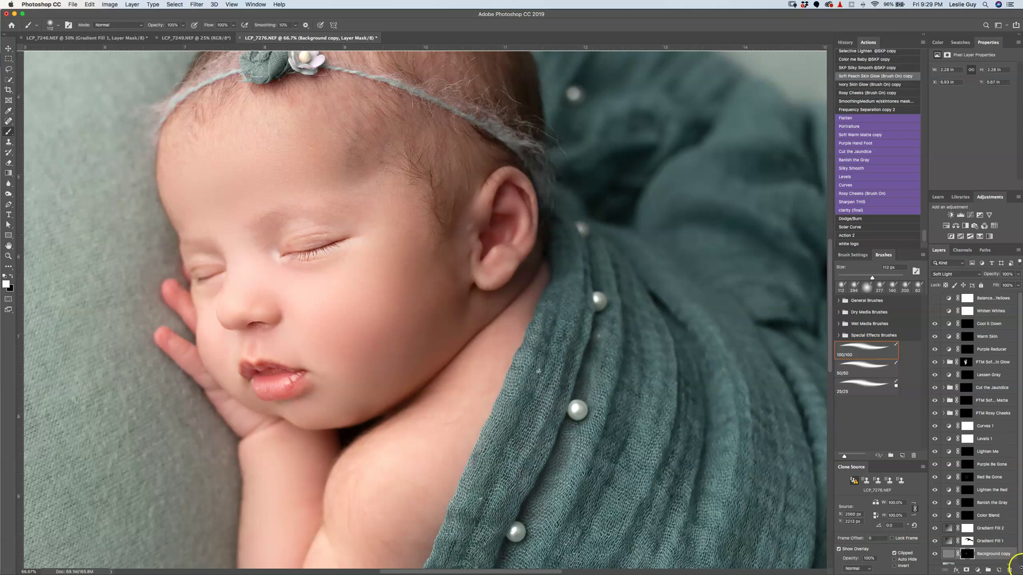
Brighten the baby's face by painting white on the Lighten Me layer's mask with the 25/25 brush at 1747 px.
key(super+minus)
key(super+minus)
key(super+minus)
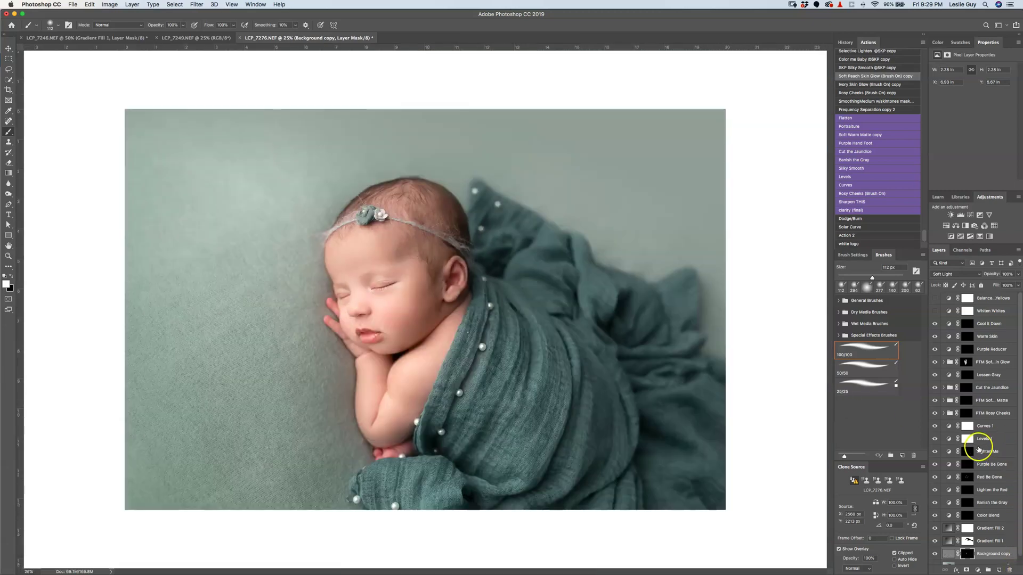
click(984, 451)
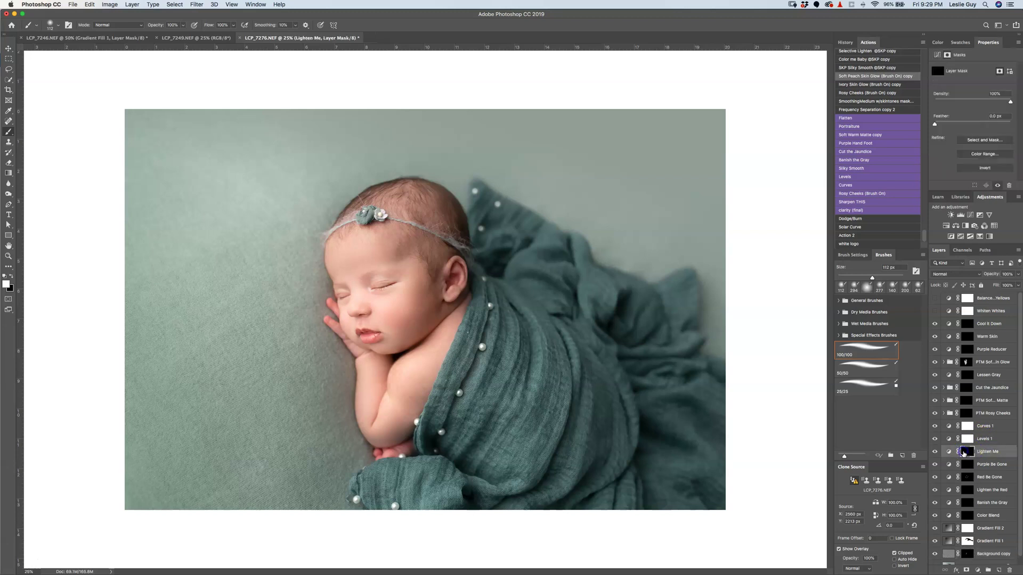
click(855, 387)
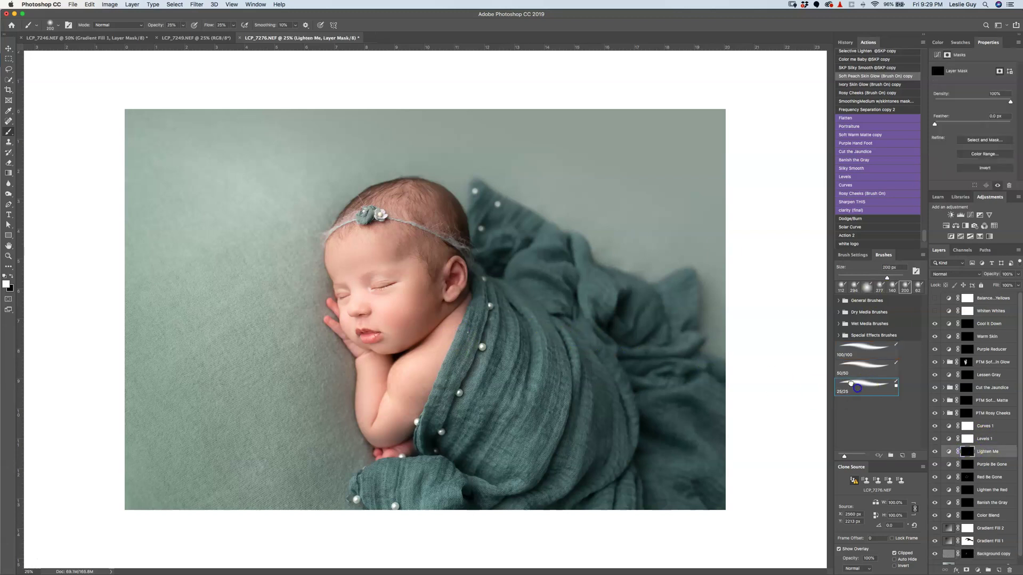
drag(363, 322, 442, 318)
mouse_move(377, 260)
mouse_down()
mouse_move(395, 299)
mouse_move(377, 249)
mouse_up()
click(403, 309)
mouse_move(358, 307)
mouse_down()
mouse_move(381, 384)
mouse_move(379, 339)
mouse_up()
click(357, 276)
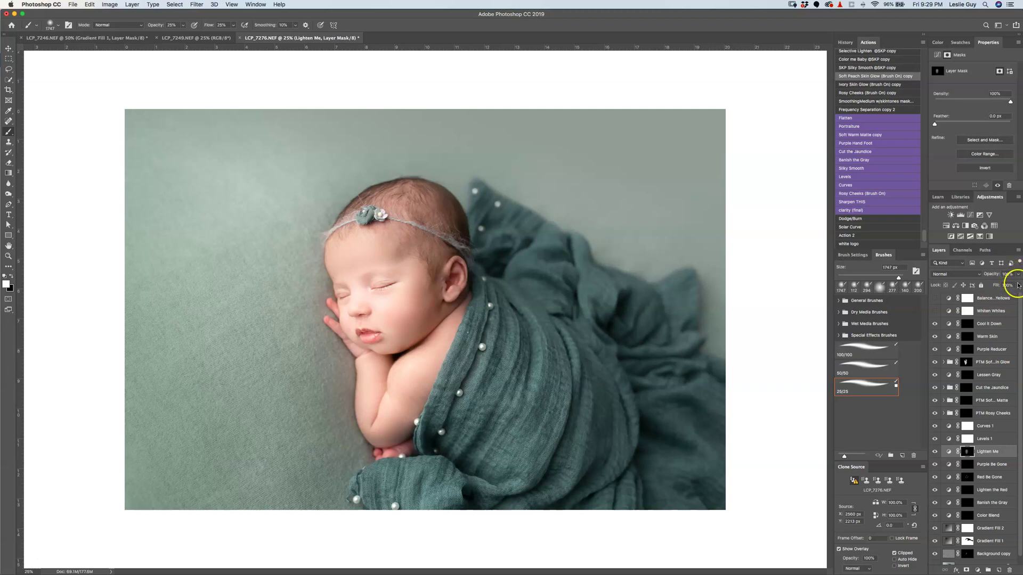
Reduce the Lighten Me layer's opacity to about 79% and compare the image with and without the layer.
click(1018, 274)
drag(1010, 284, 1009, 284)
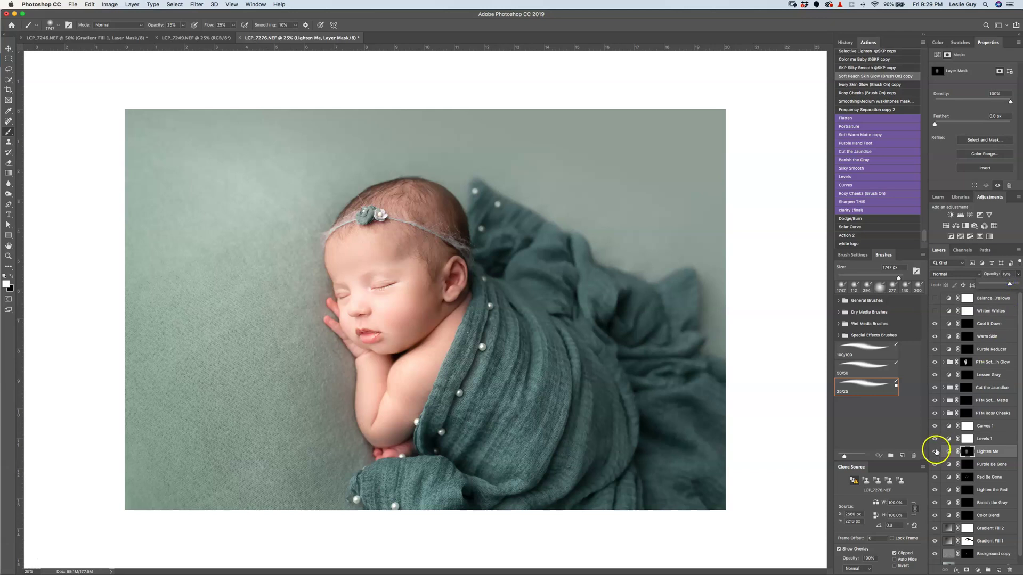
click(934, 451)
click(930, 451)
Save the retouched portrait in Photoshop format as LCP_7276.psd with its layers and embedded colour profile.
key(super+s)
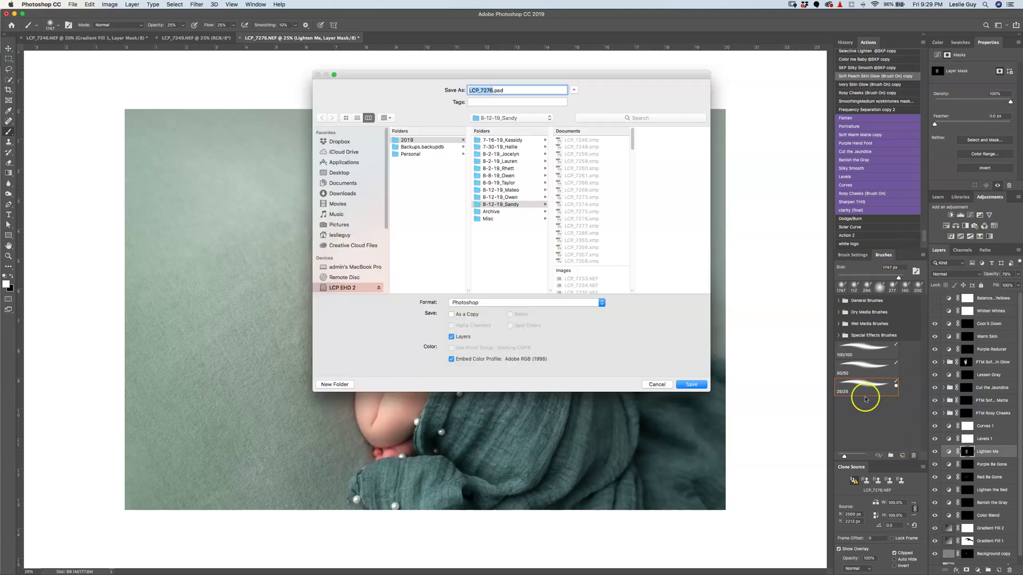
click(693, 384)
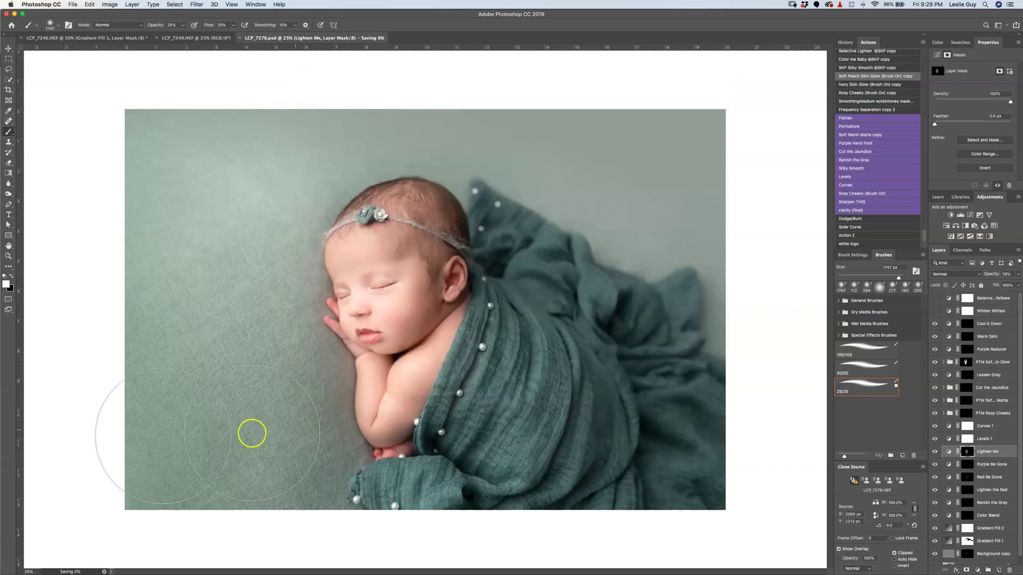